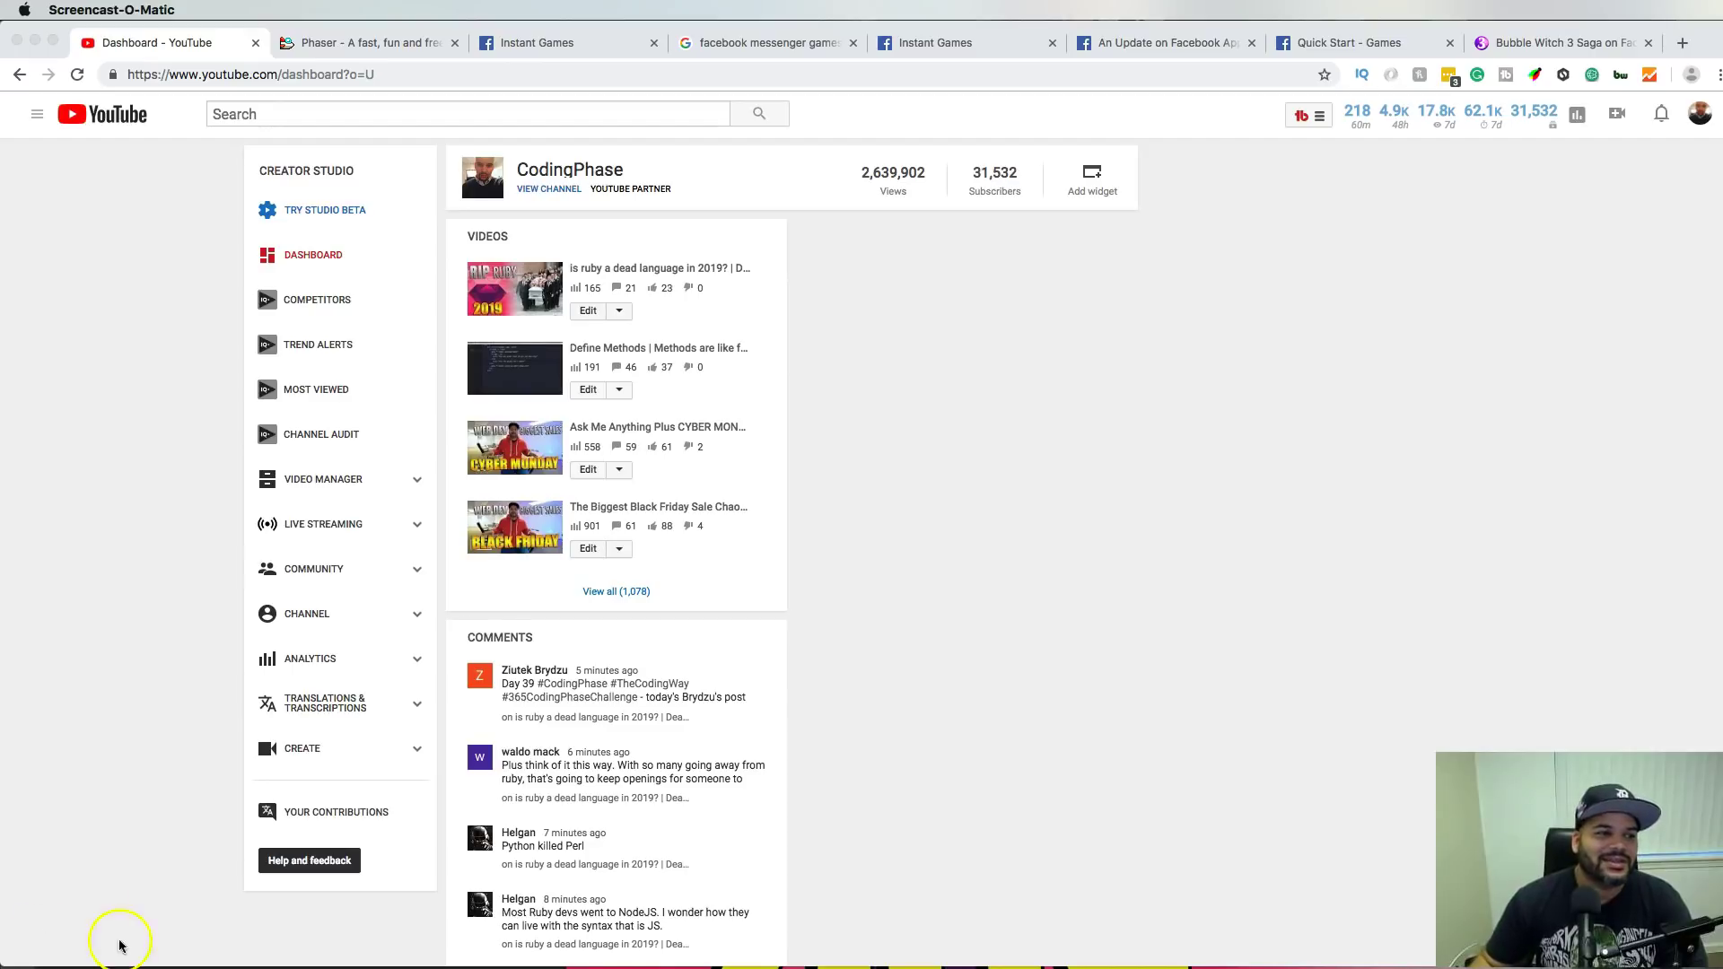
click(398, 42)
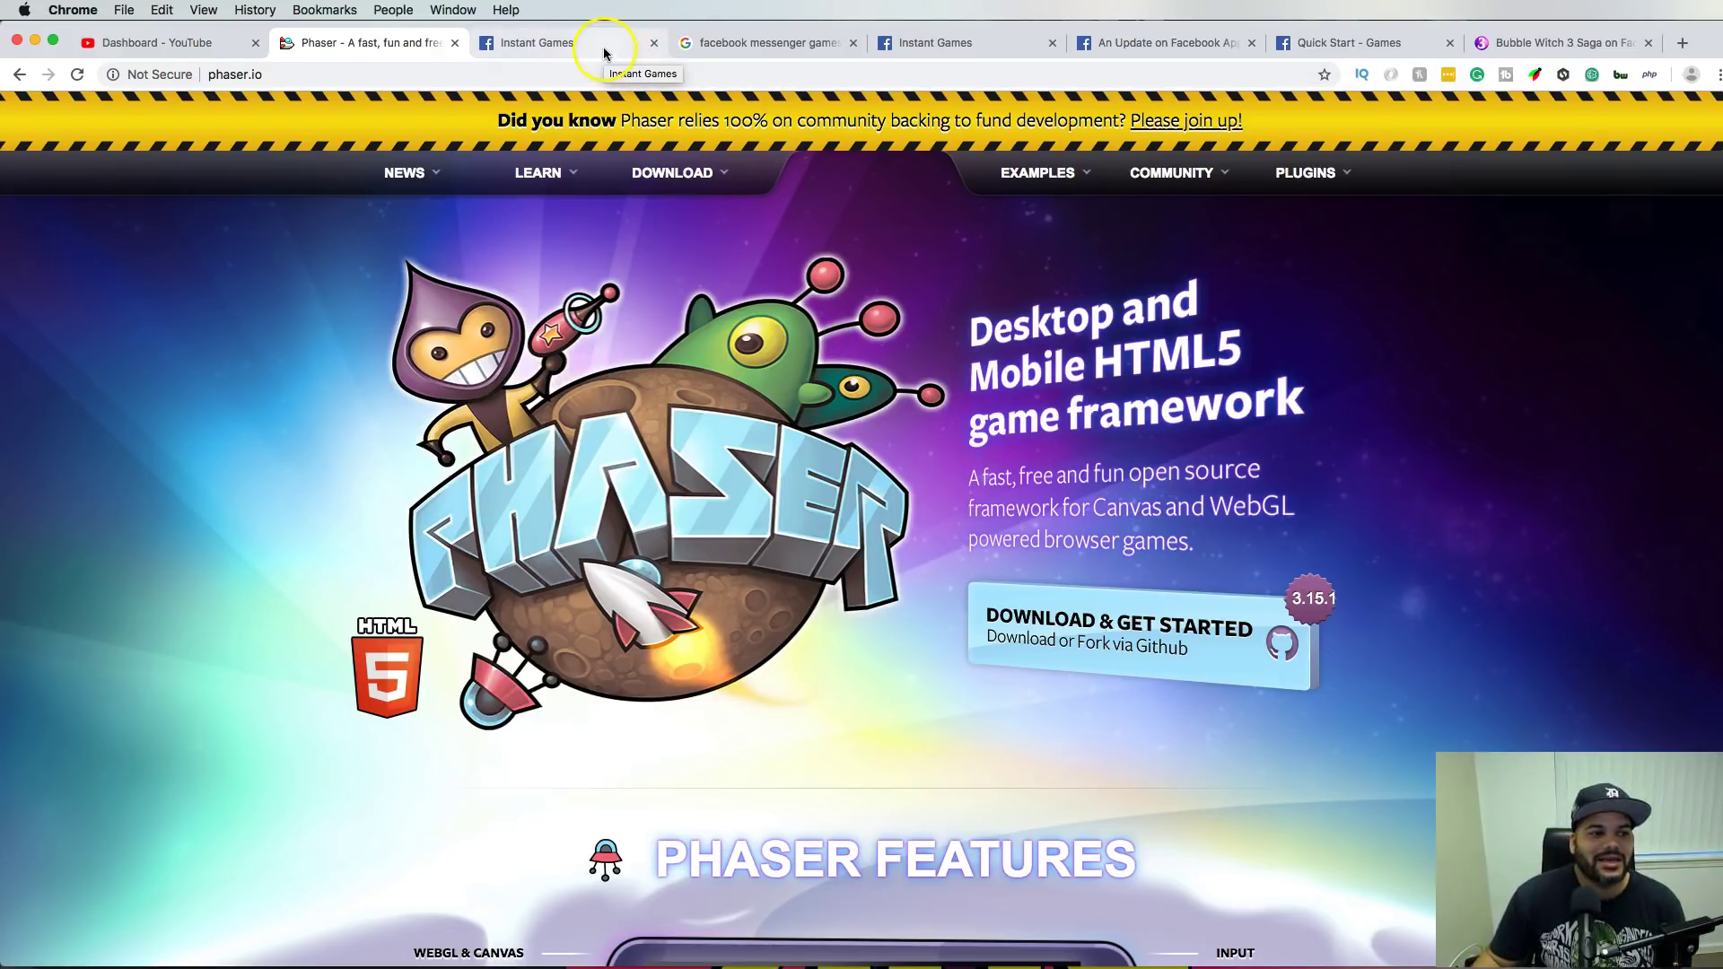
Show the Facebook Instant Games All Games catalogue, with titles like OMG, UNO and 8 Ball Pool
click(565, 48)
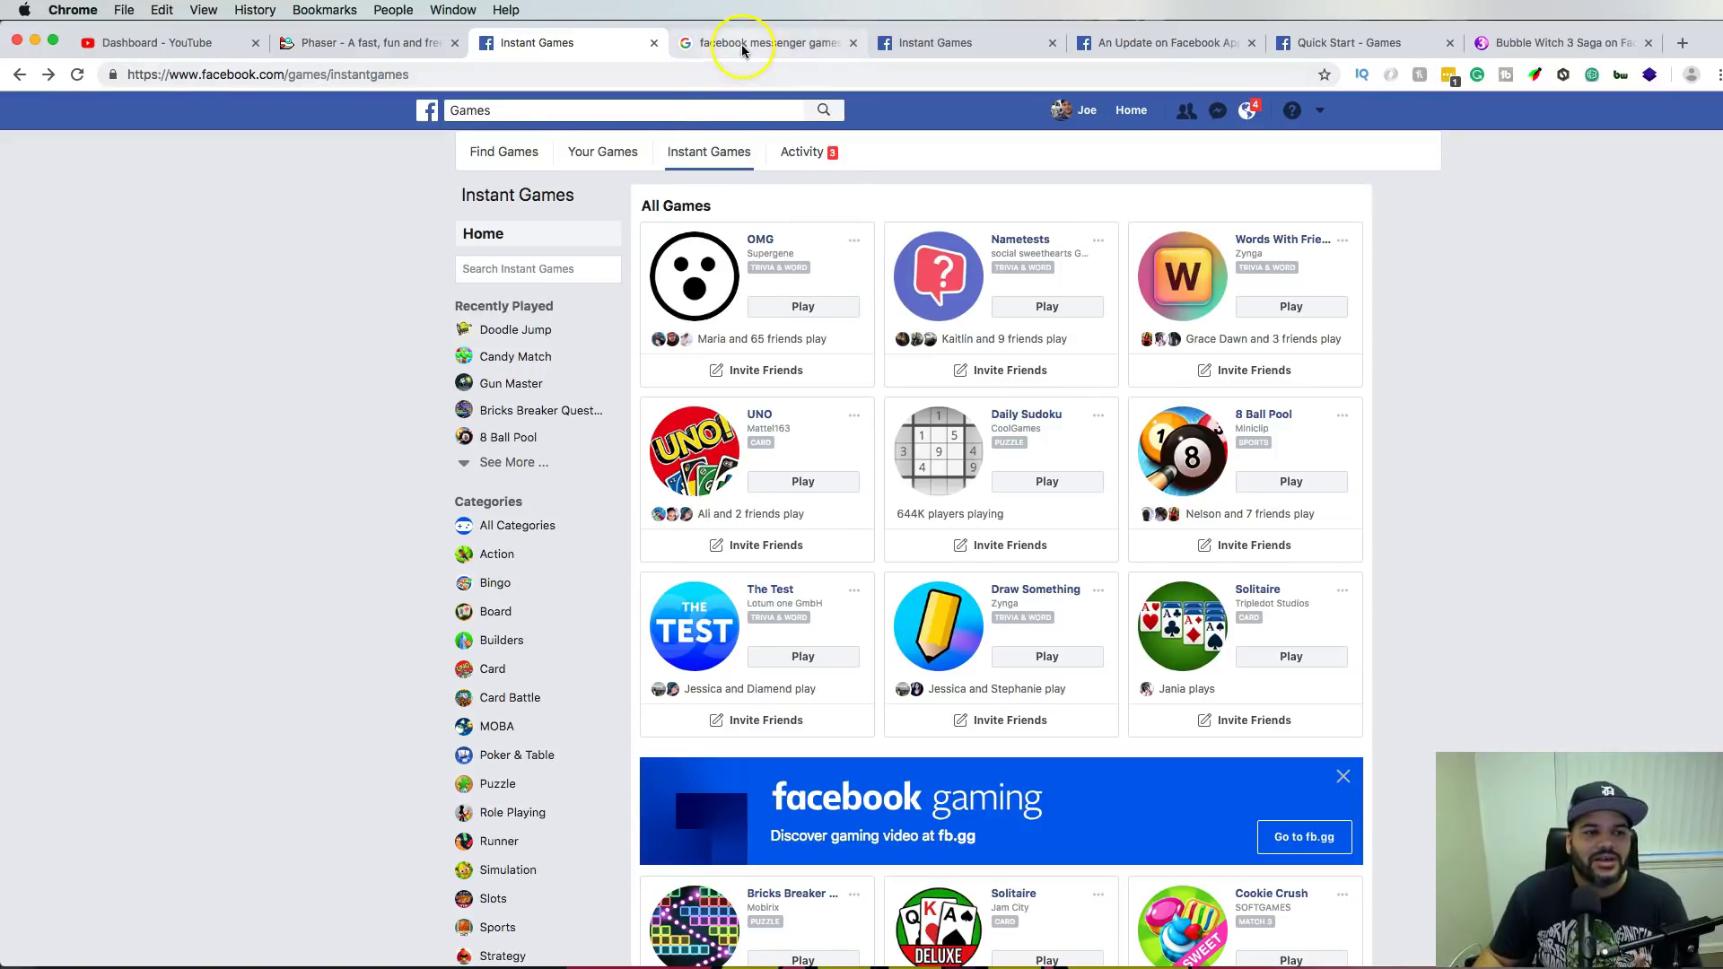
Look over the 'facebook messenger games' results, then bring up the Facebook for Developers Instant Games overview
click(805, 51)
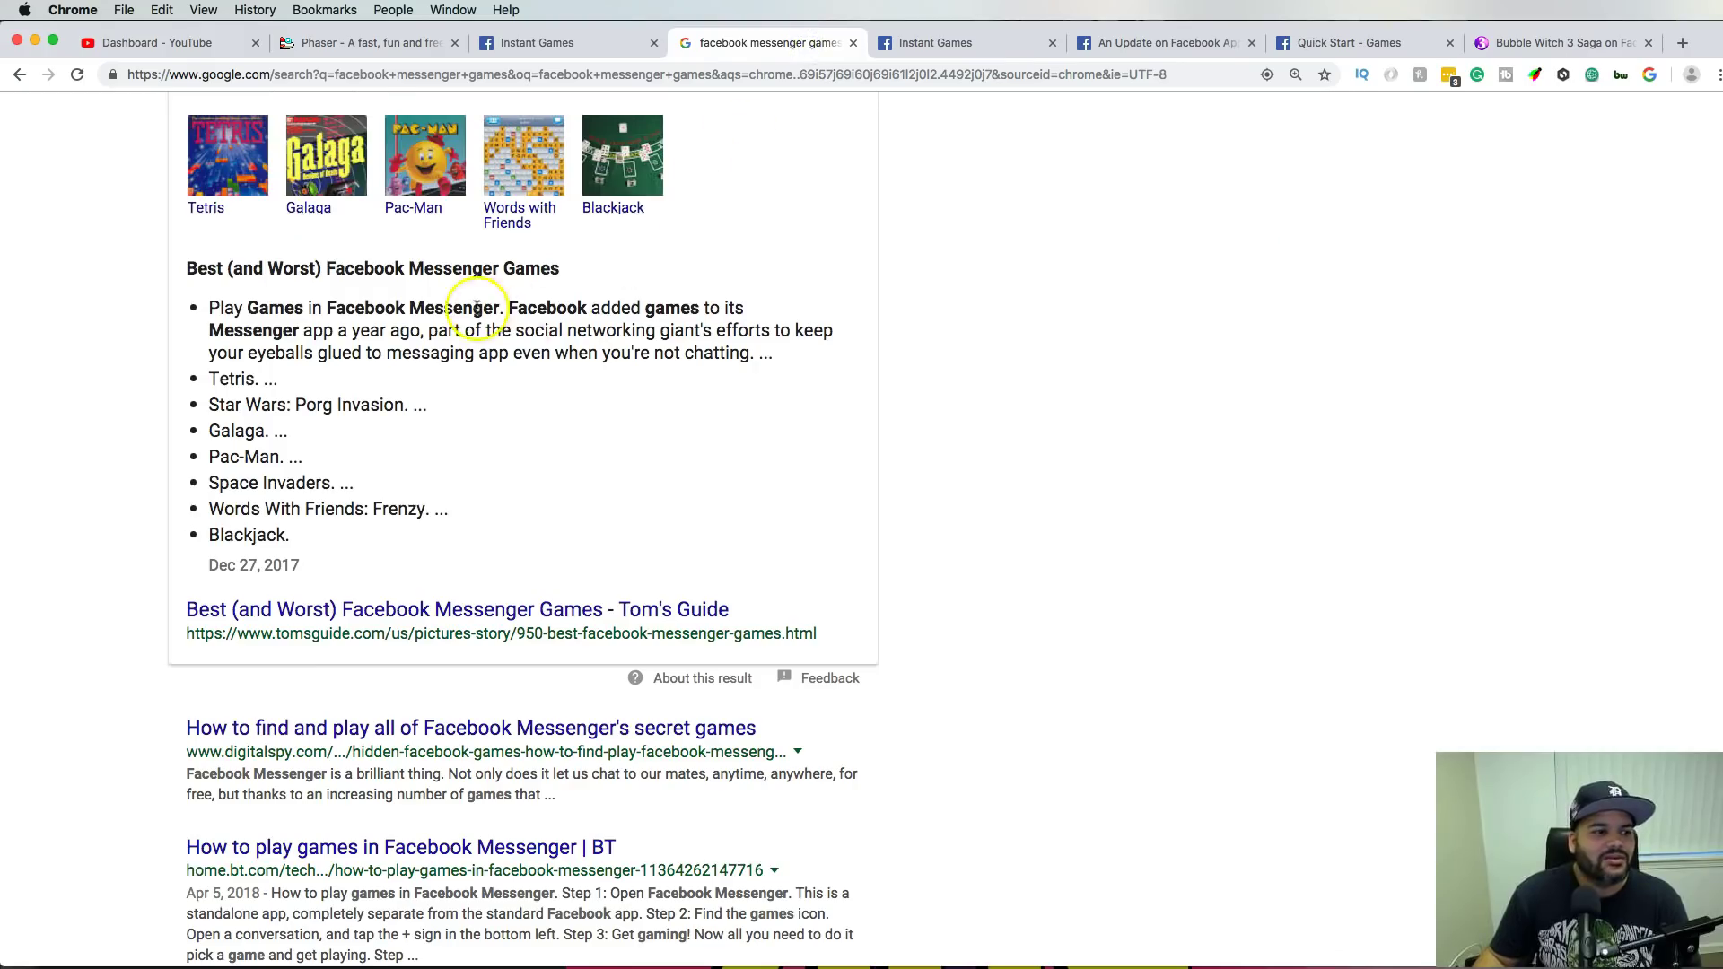
scroll(454, 308, up, 3)
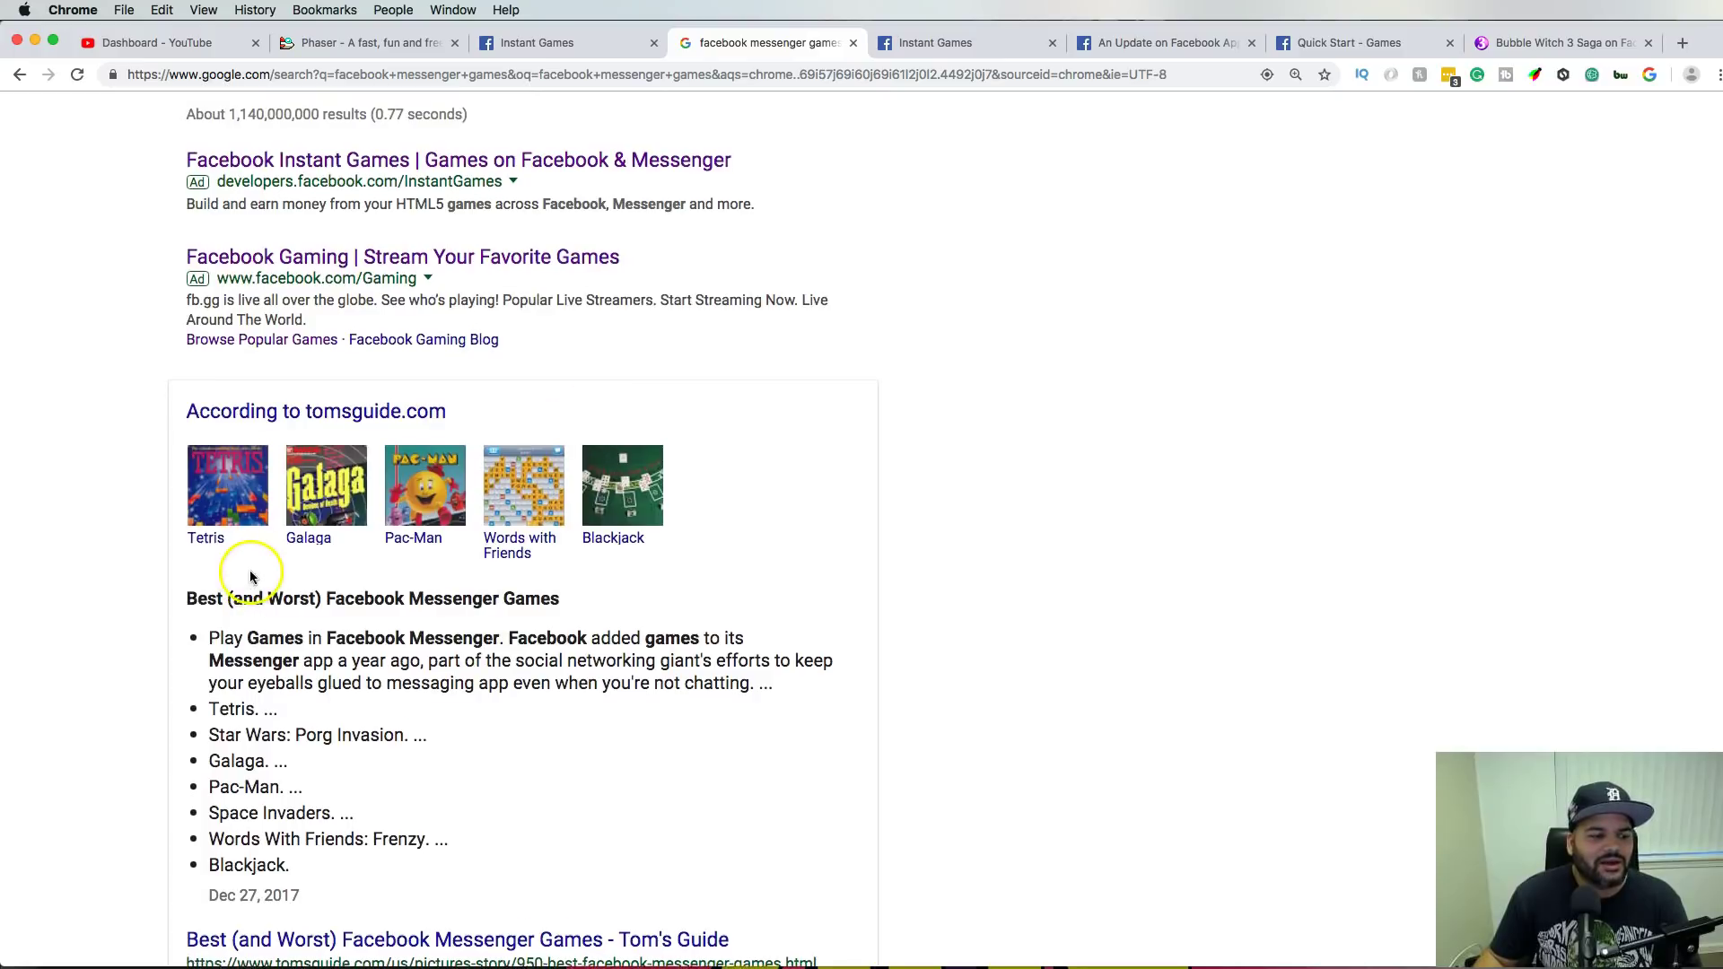
scroll(247, 572, down, 2)
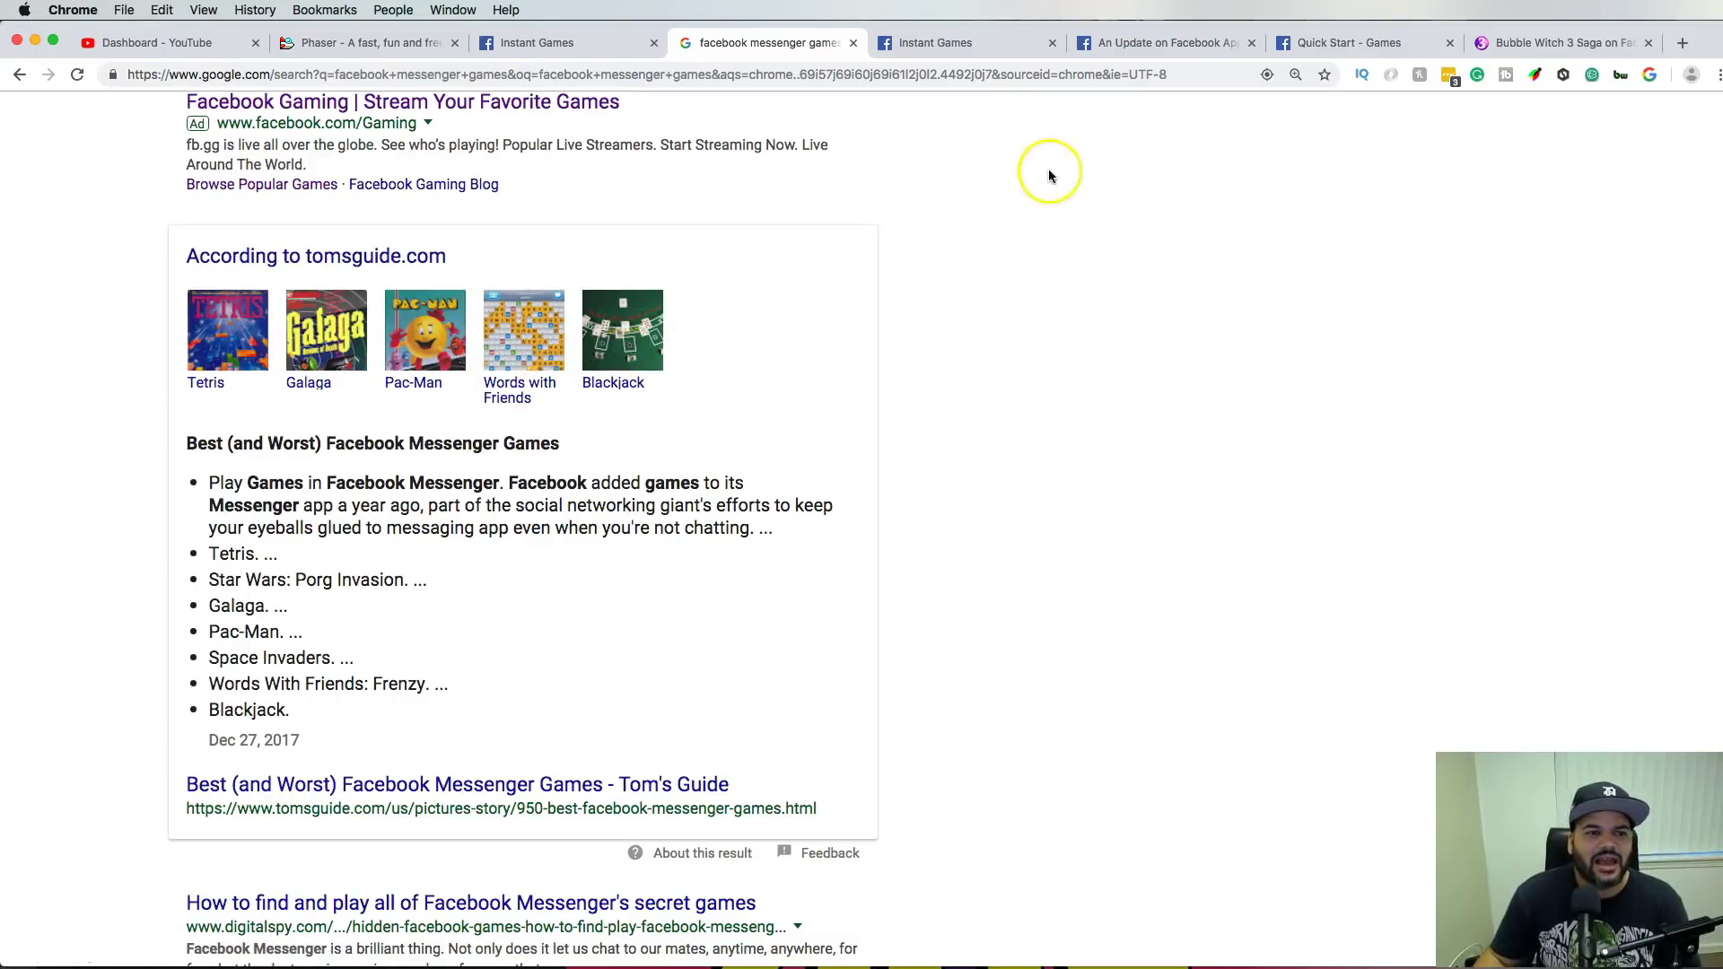
click(964, 44)
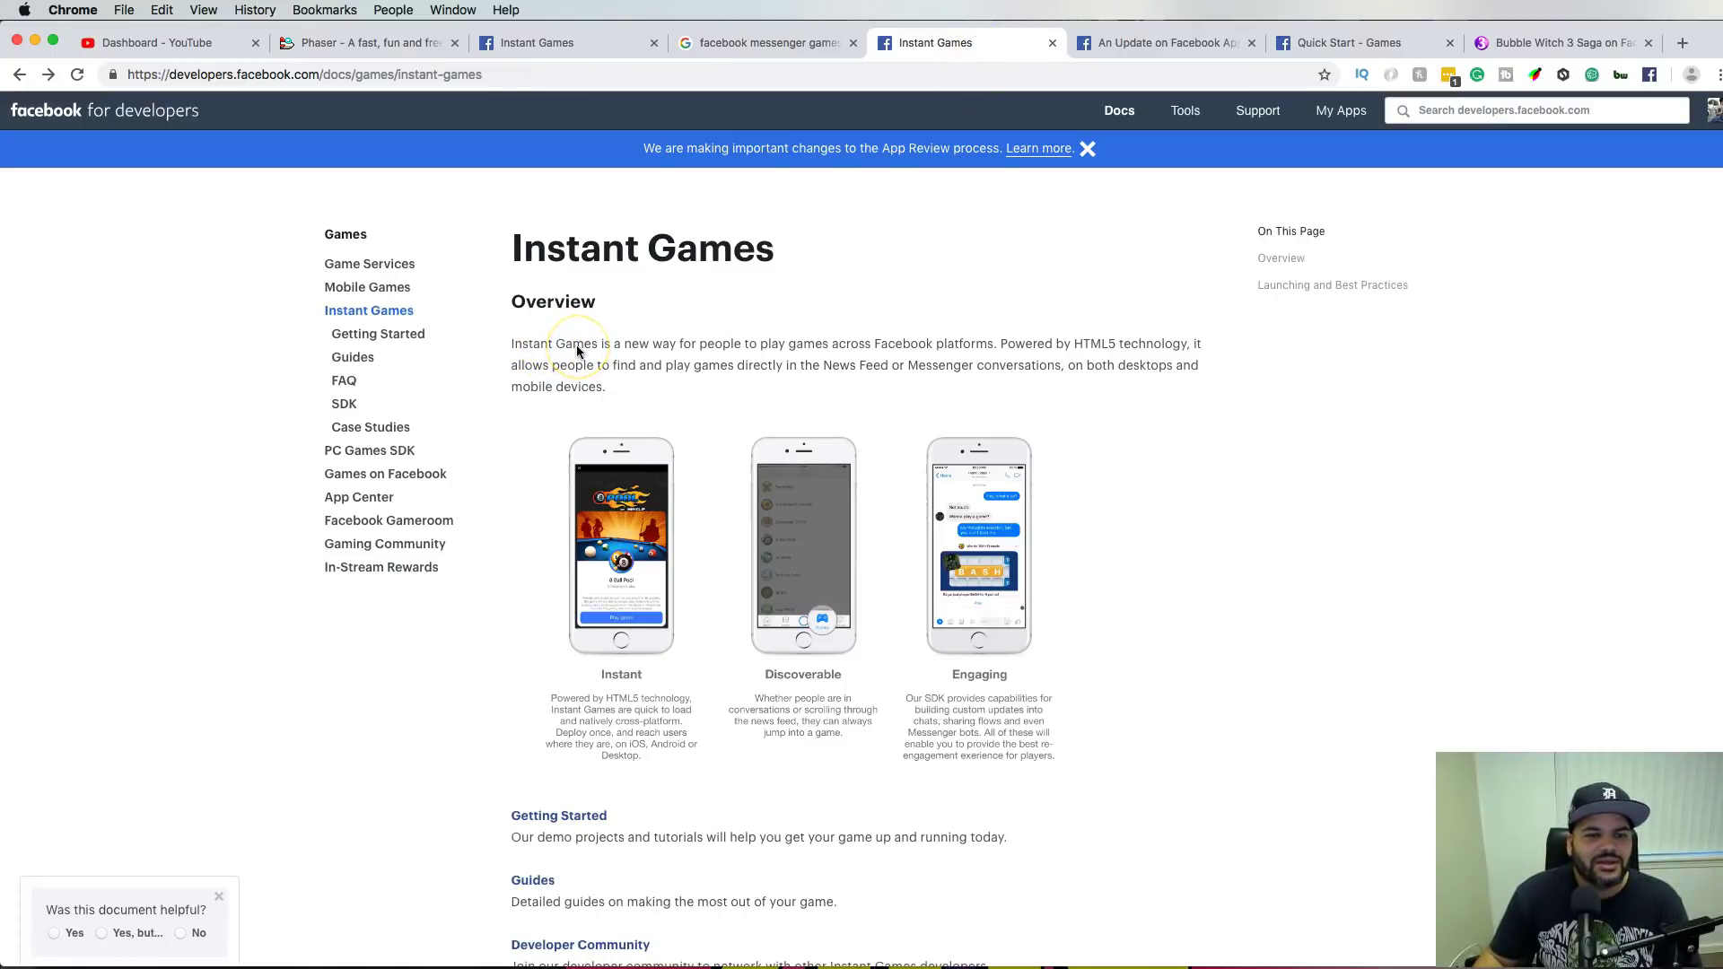
scroll(580, 350, down, 3)
scroll(714, 356, down, 2)
scroll(862, 361, down, 1)
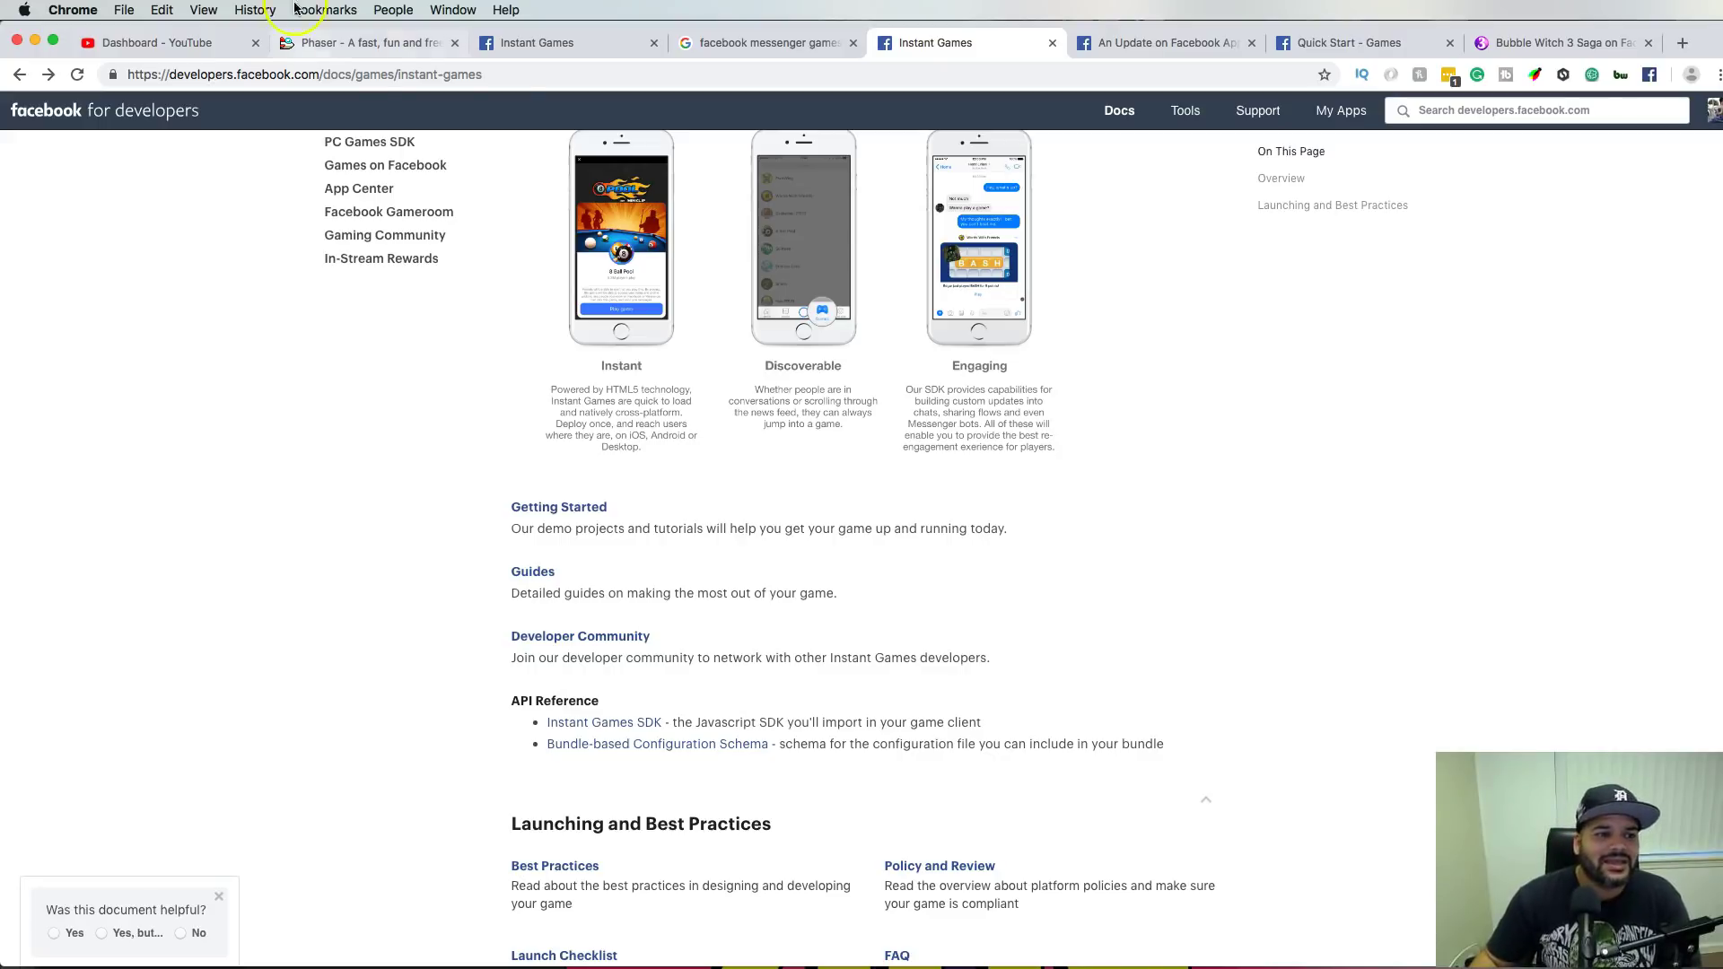
Return to the Instant Games All Games catalogue after reviewing the developer docs
click(530, 46)
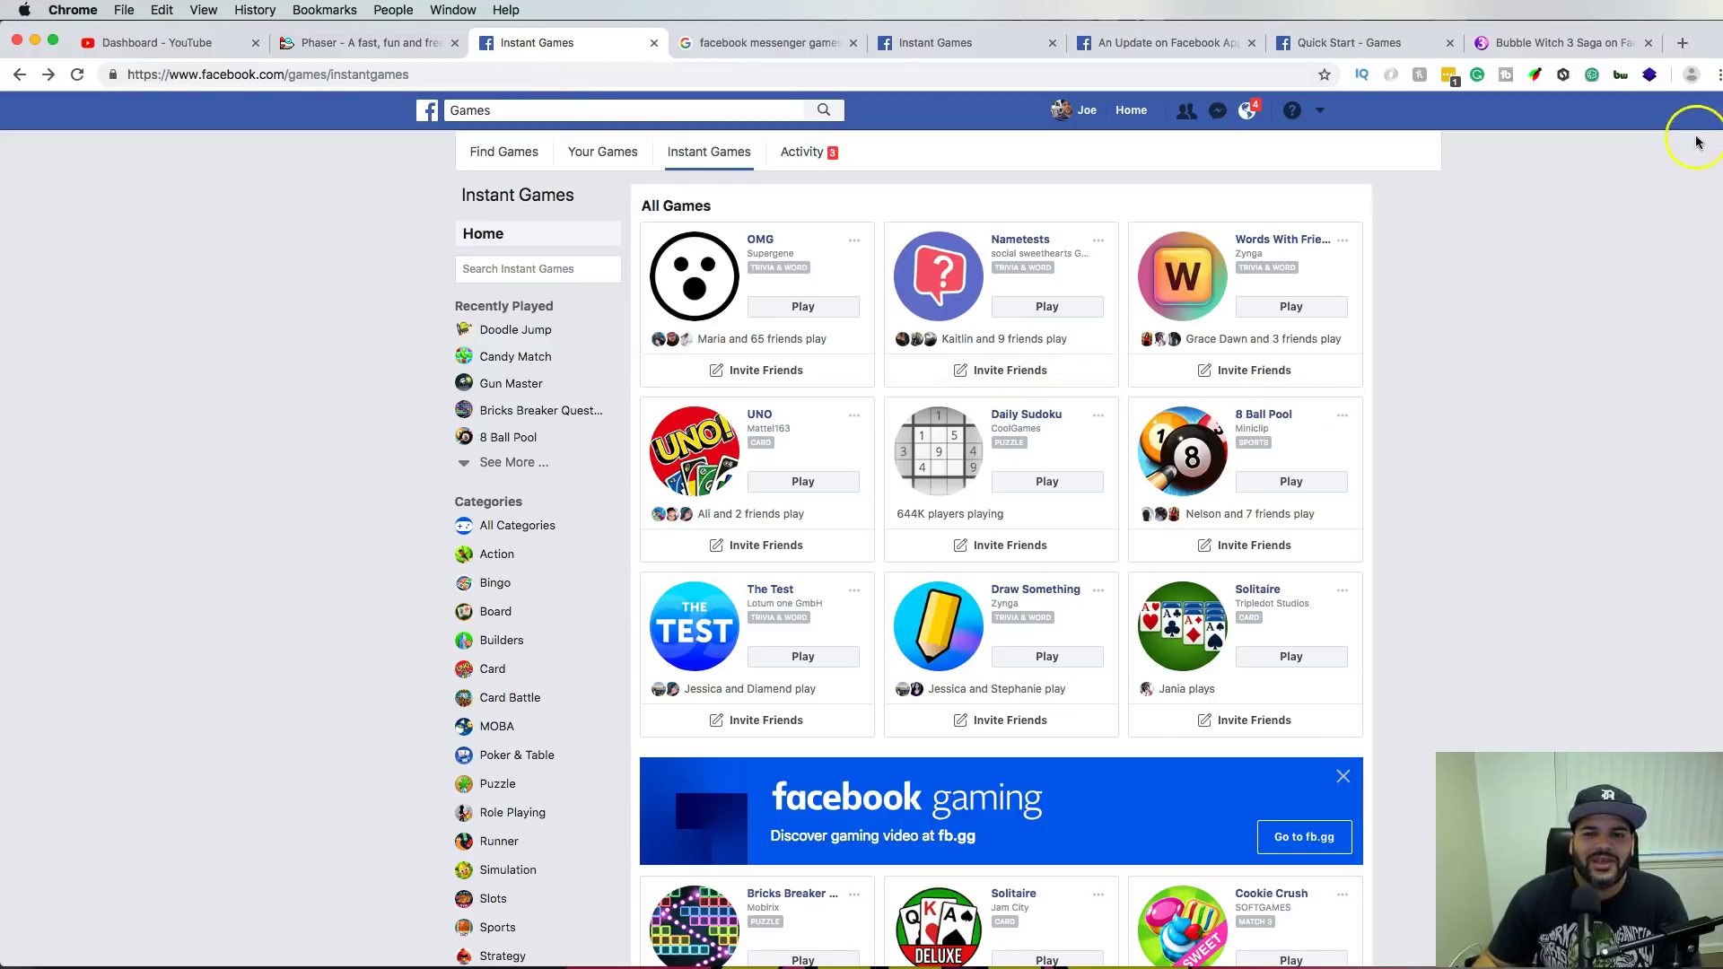
Search 'how many members facebook has' in a new tab, then return to Instant Games
click(1682, 44)
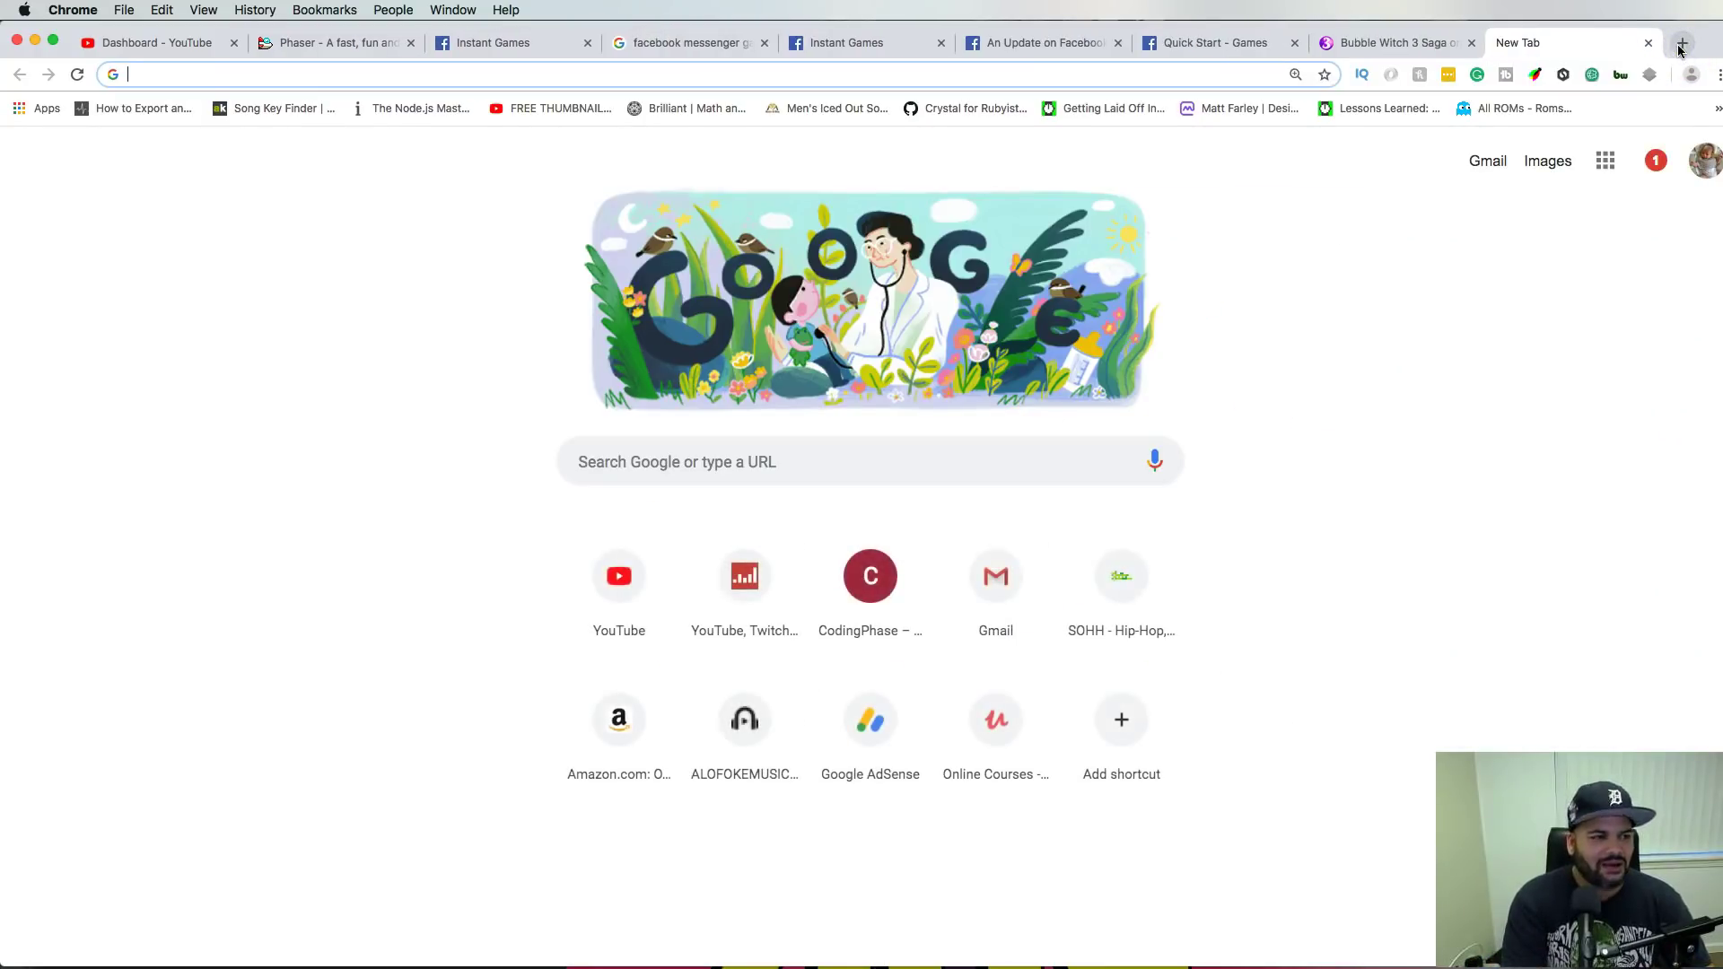
text(how many m)
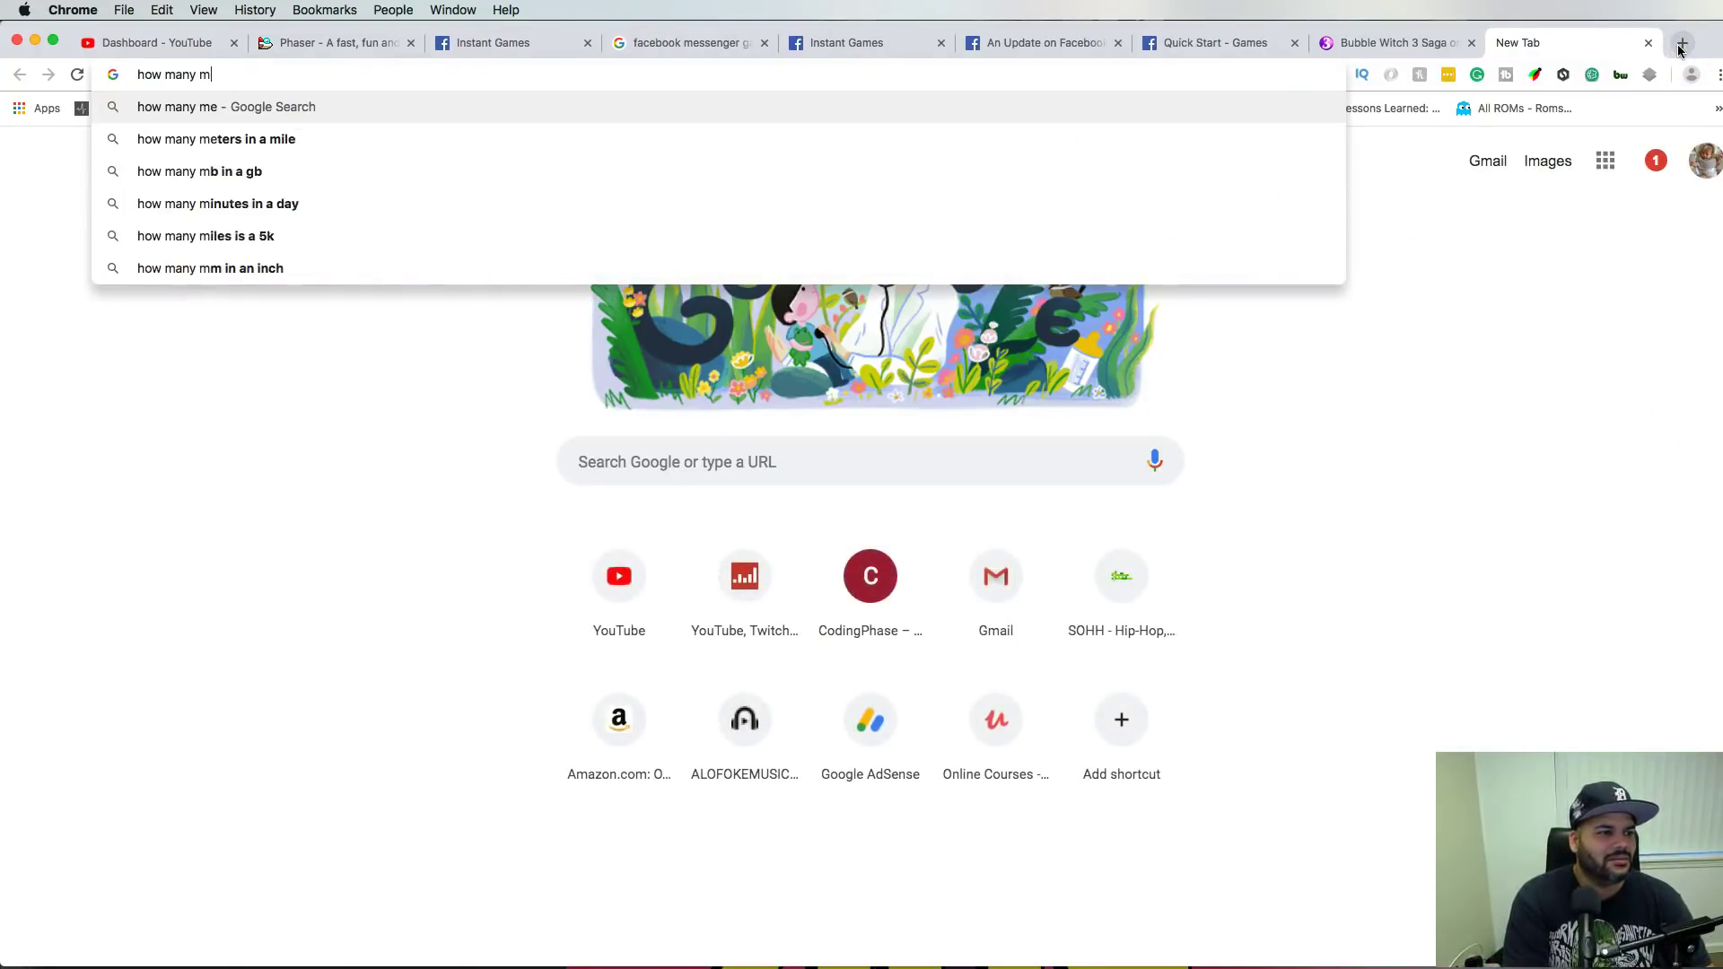
text(embers fa)
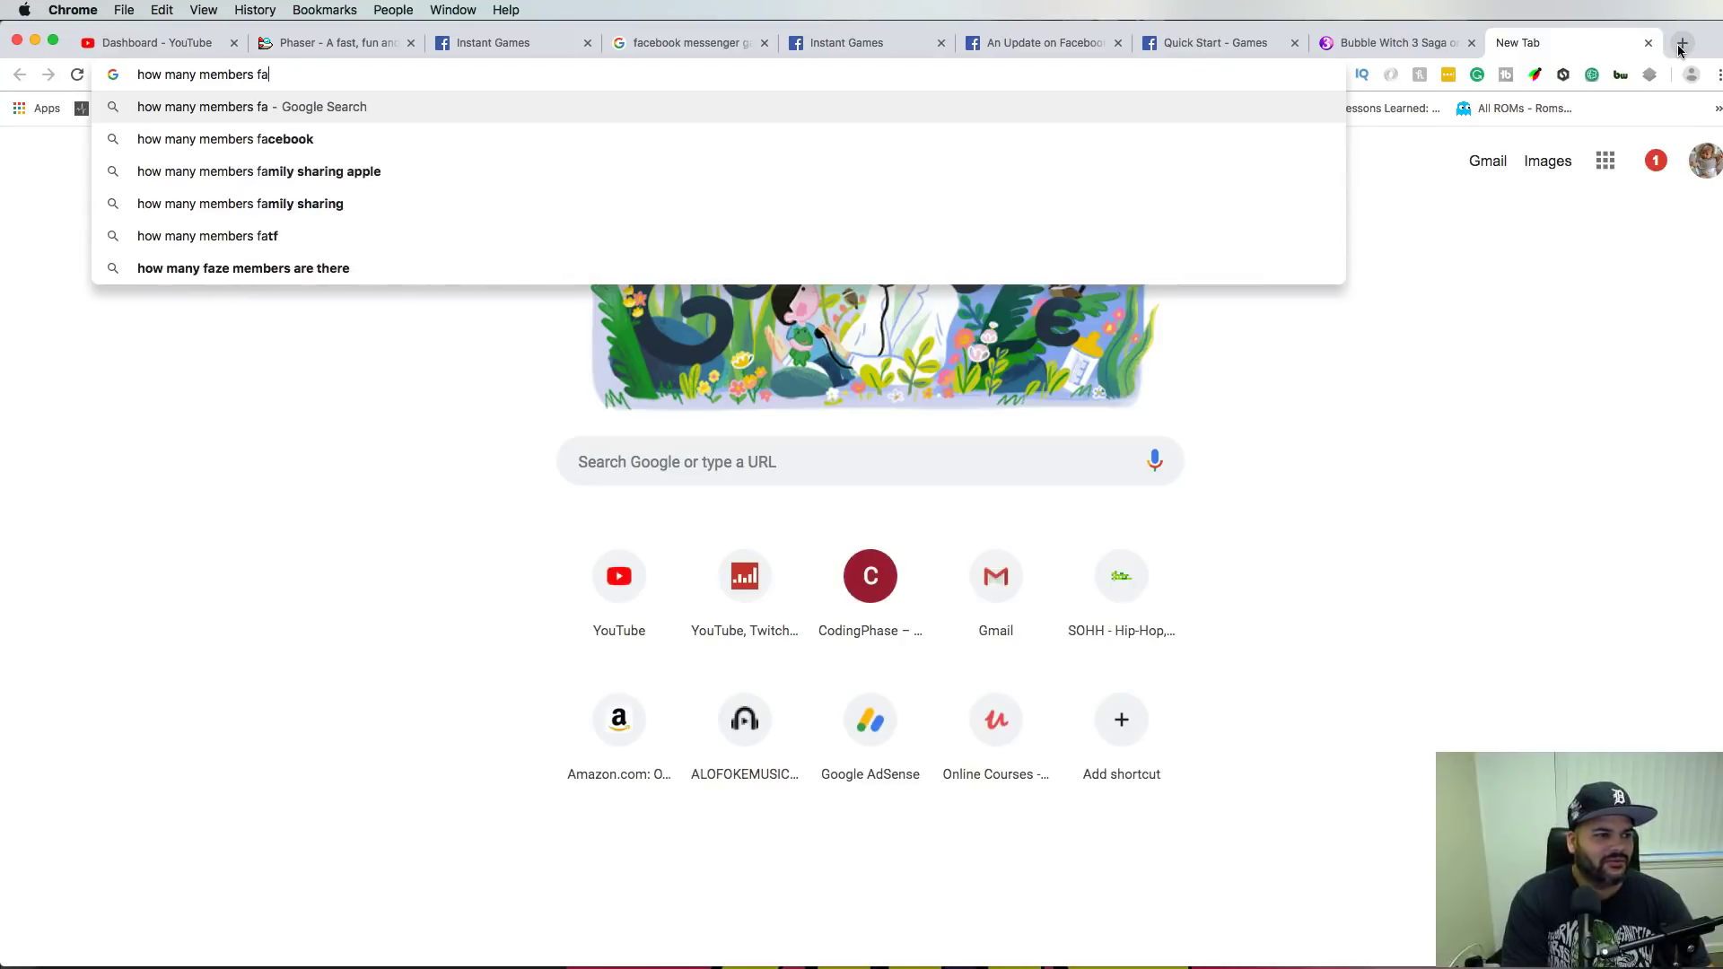
text(cebook )
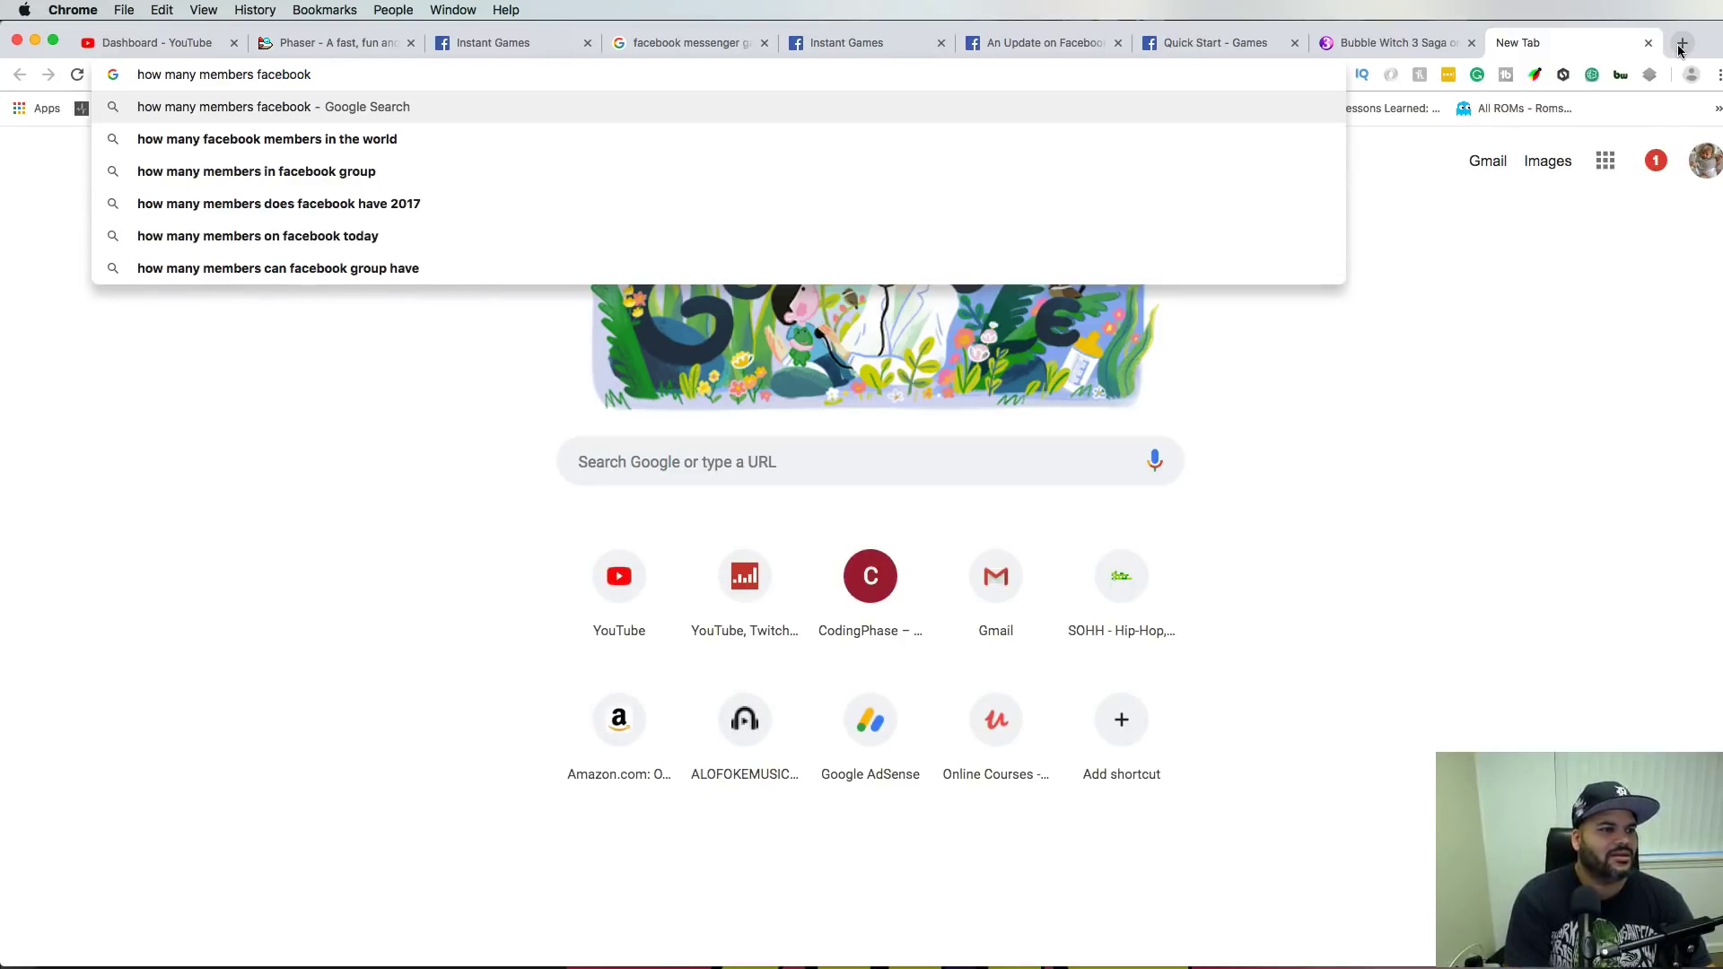
text(has)
key(Return)
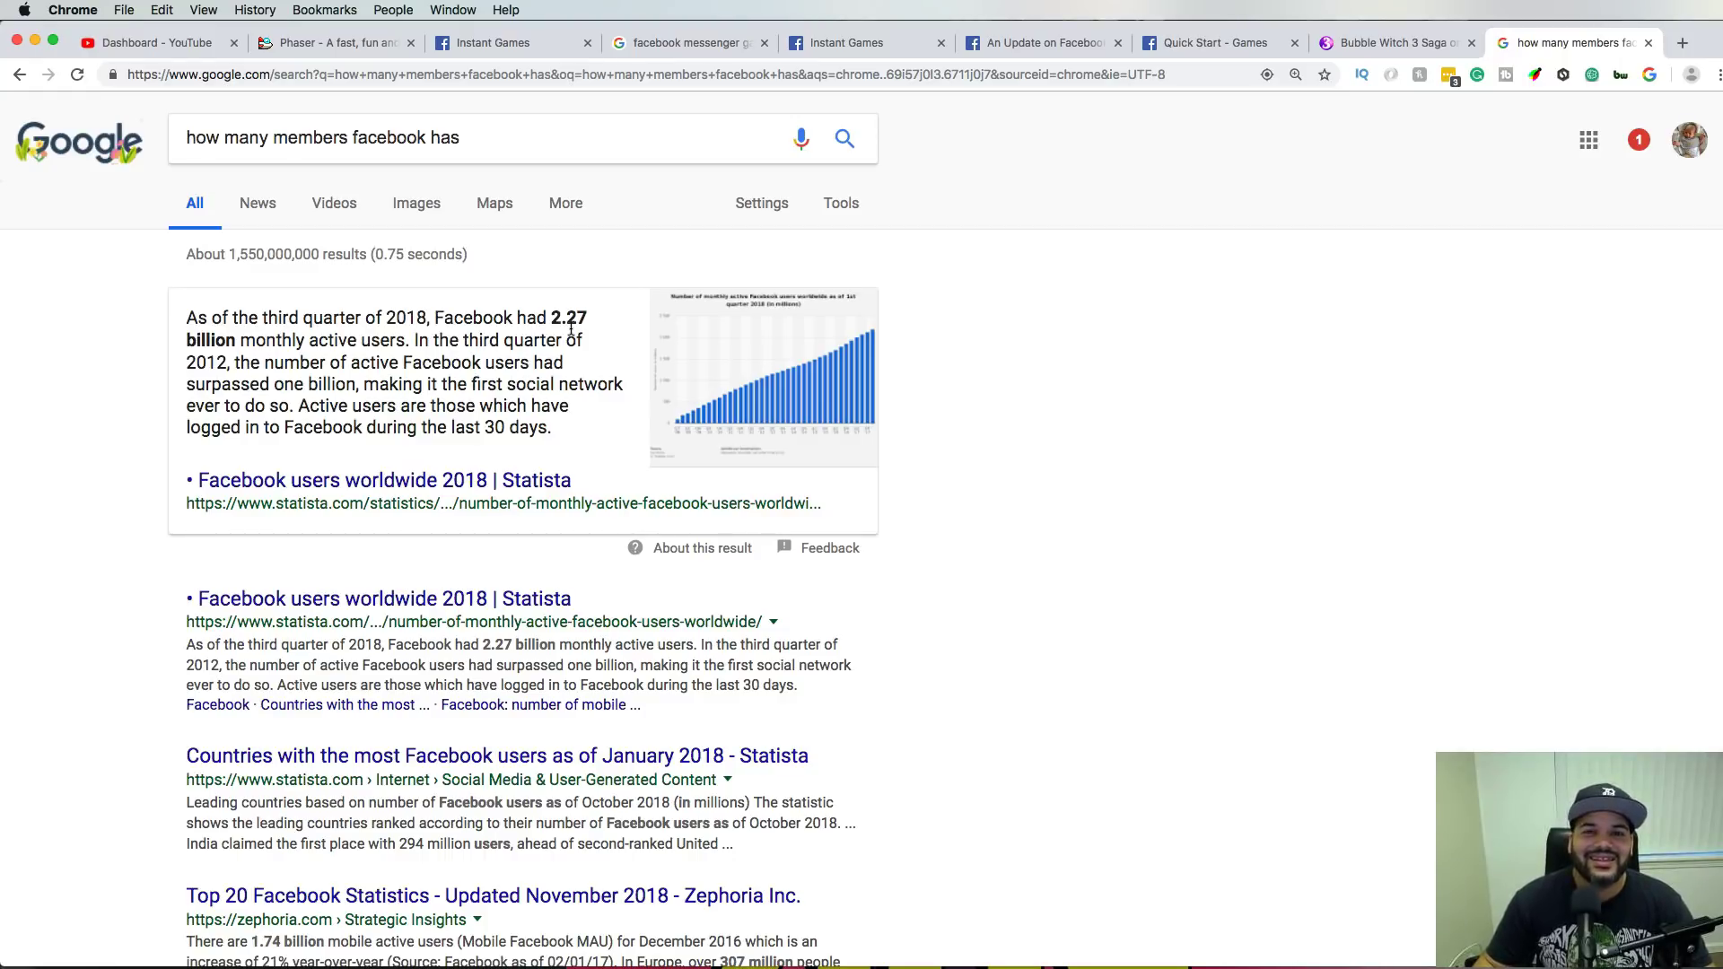
key(super+3)
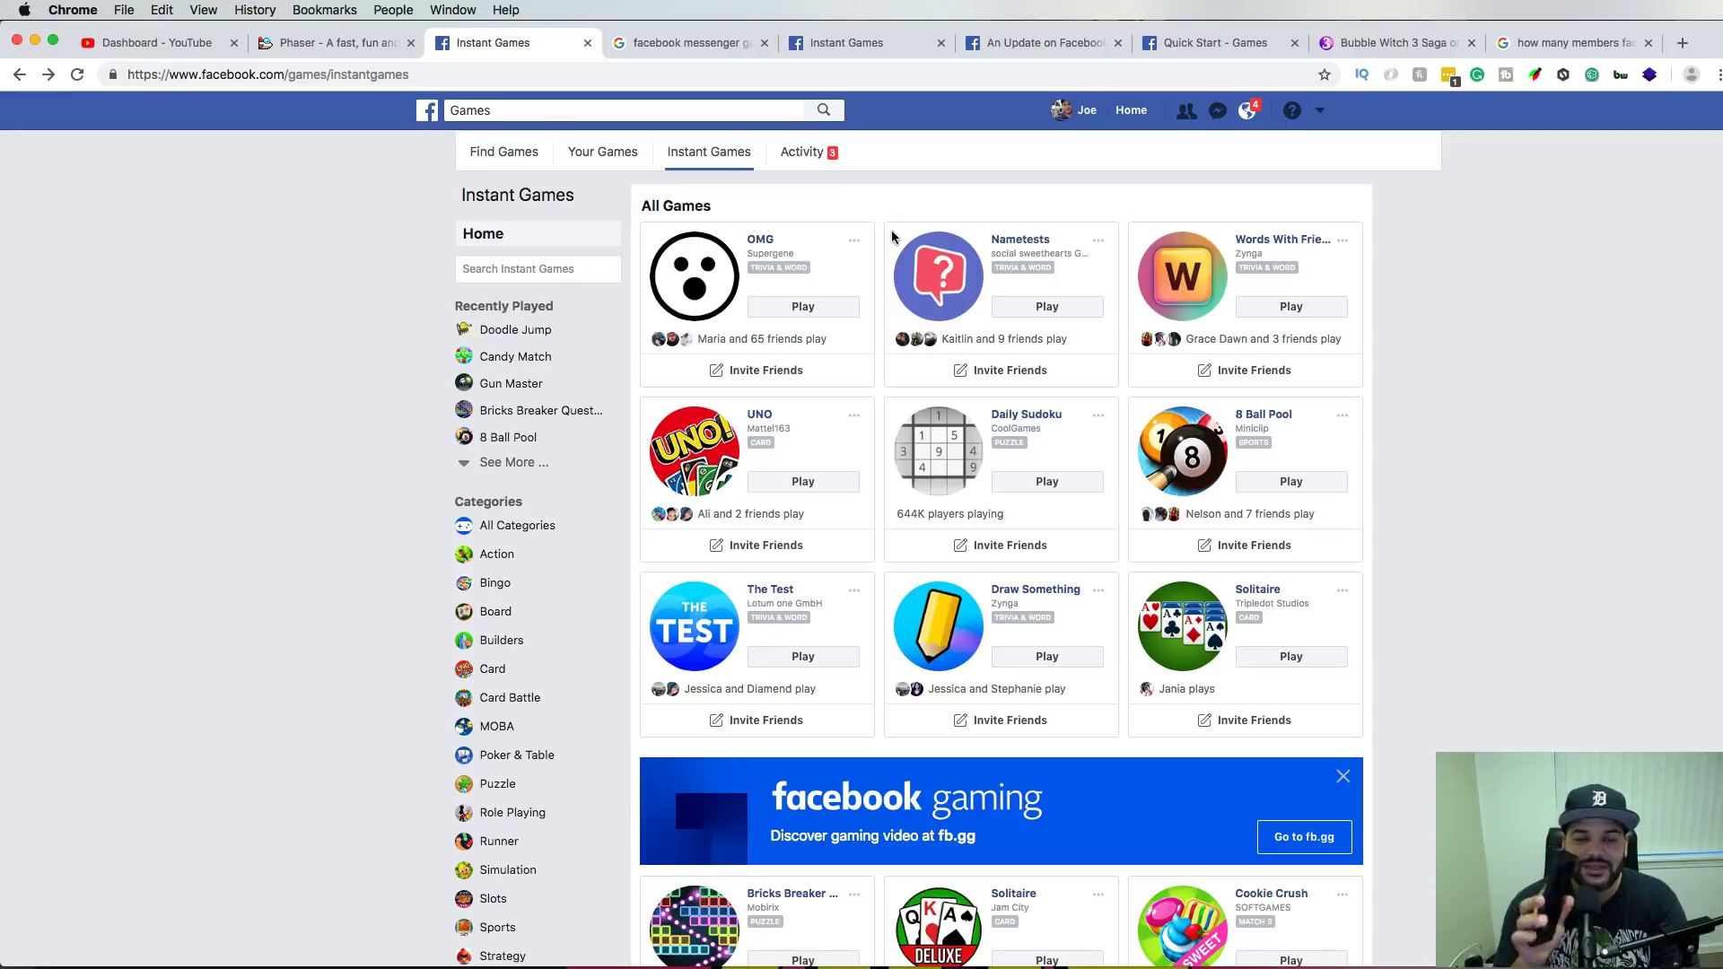
key(alt+p)
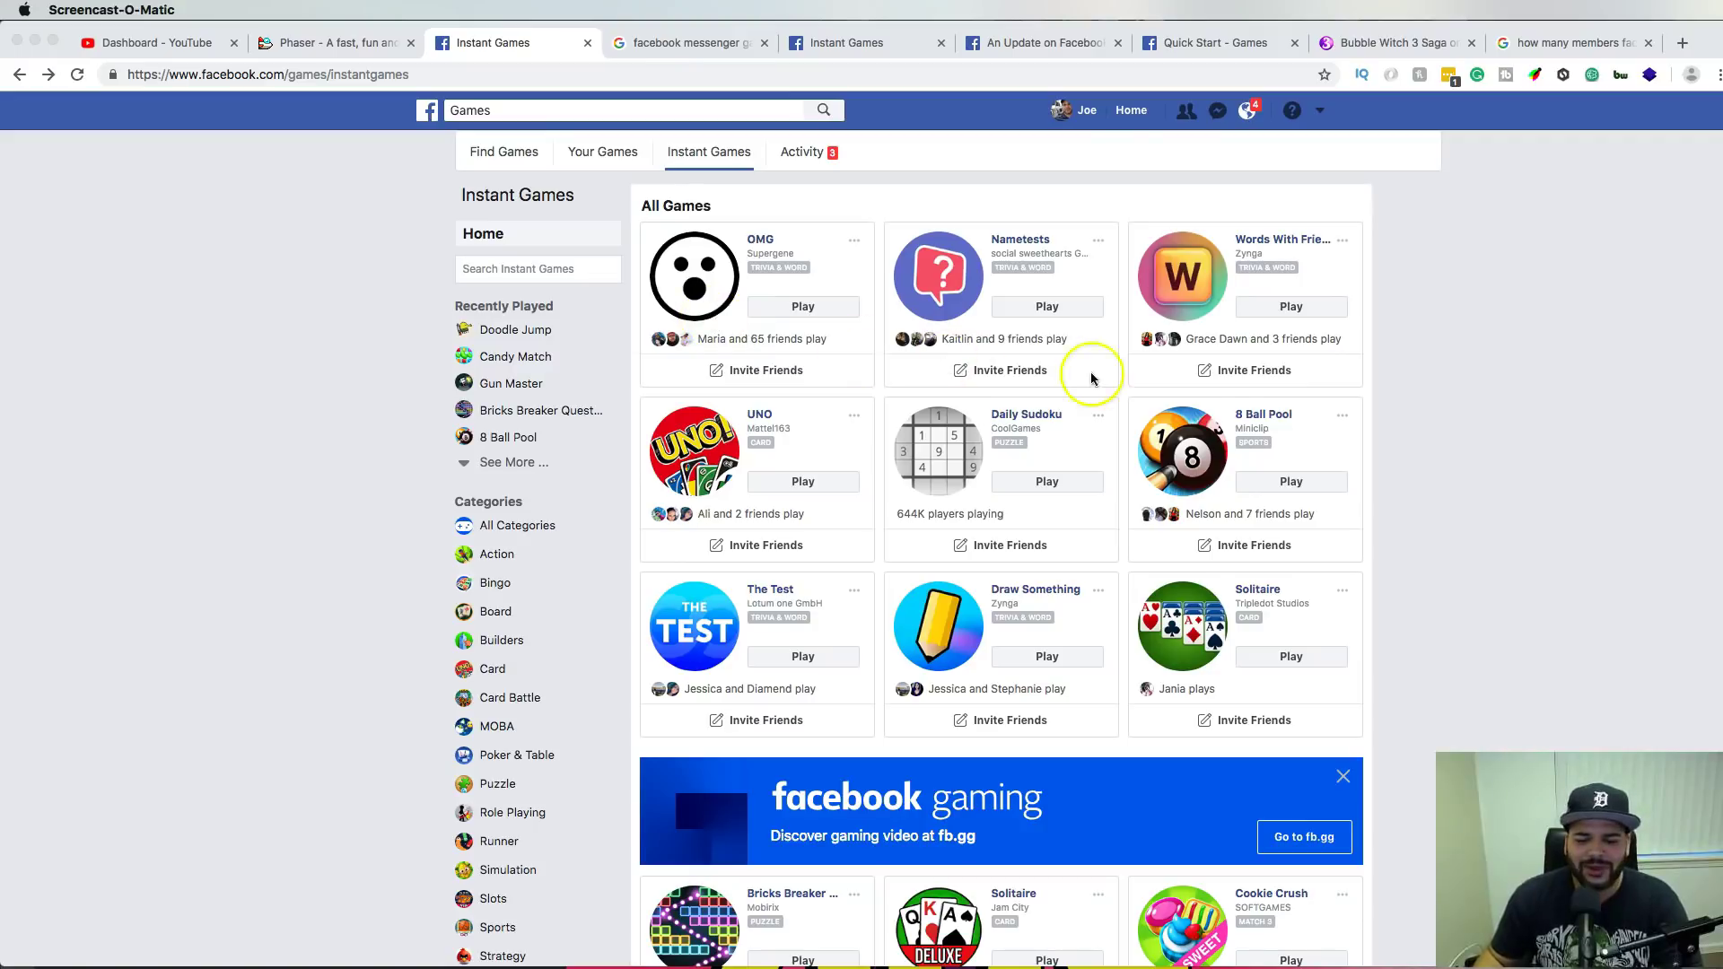
Play Doodle Jump to a score of 1214, then close it and dismiss the rating prompt
click(547, 334)
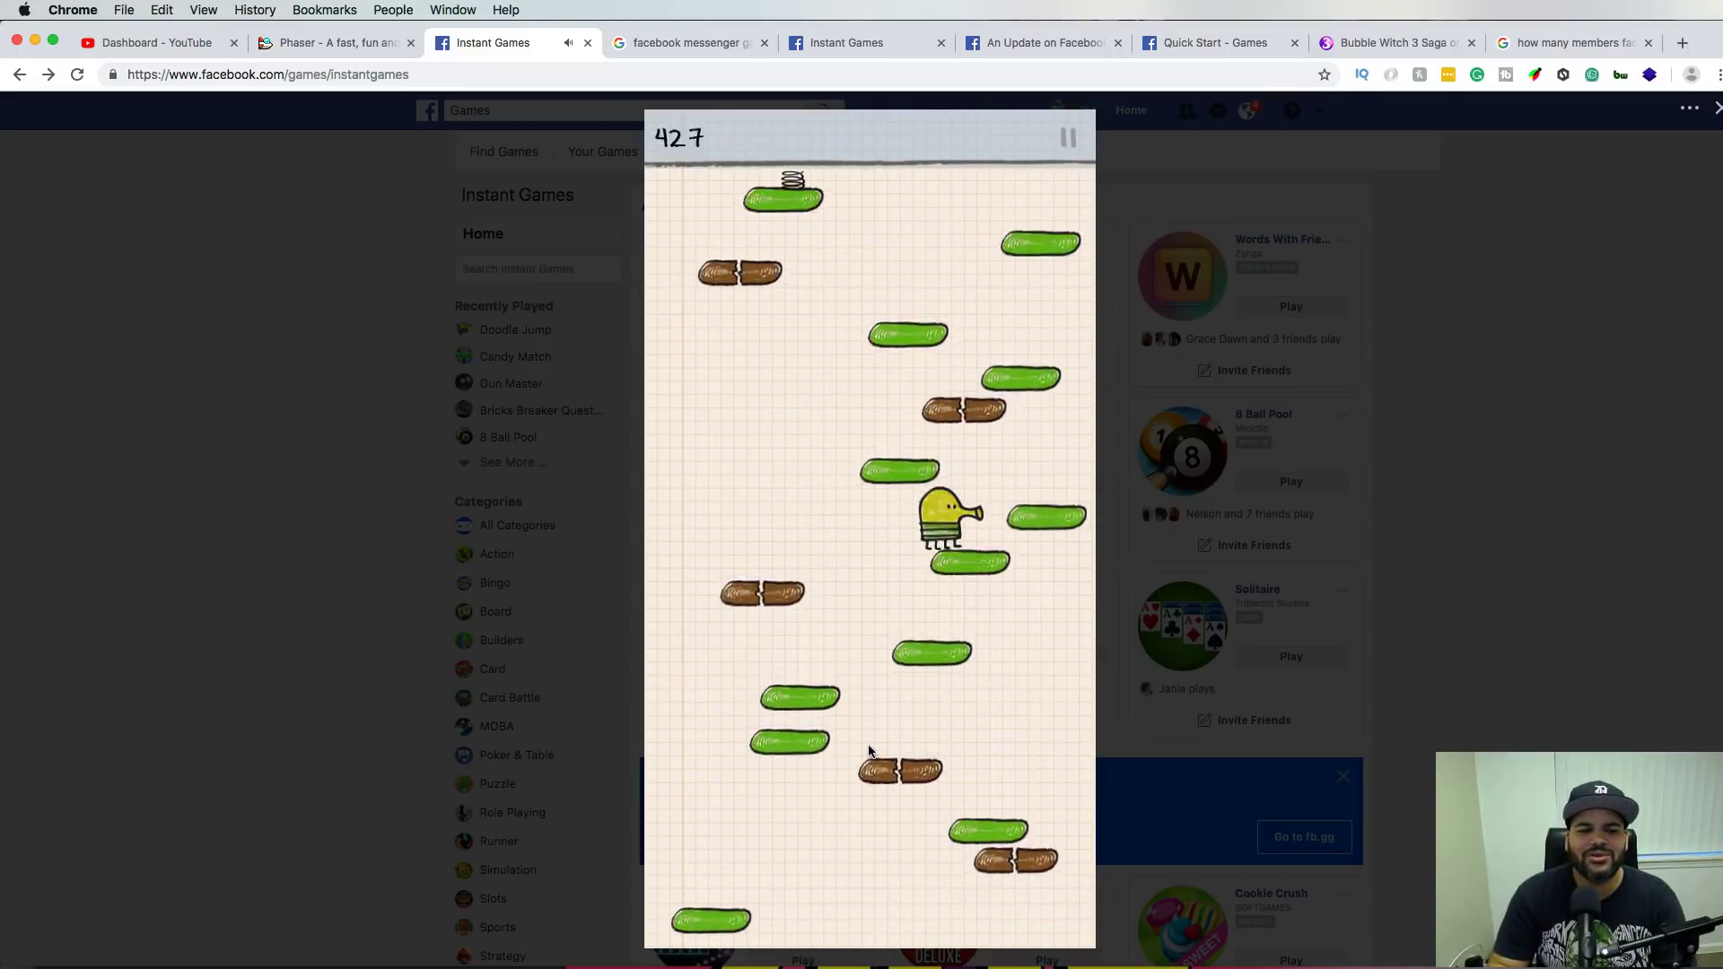
key(Left)
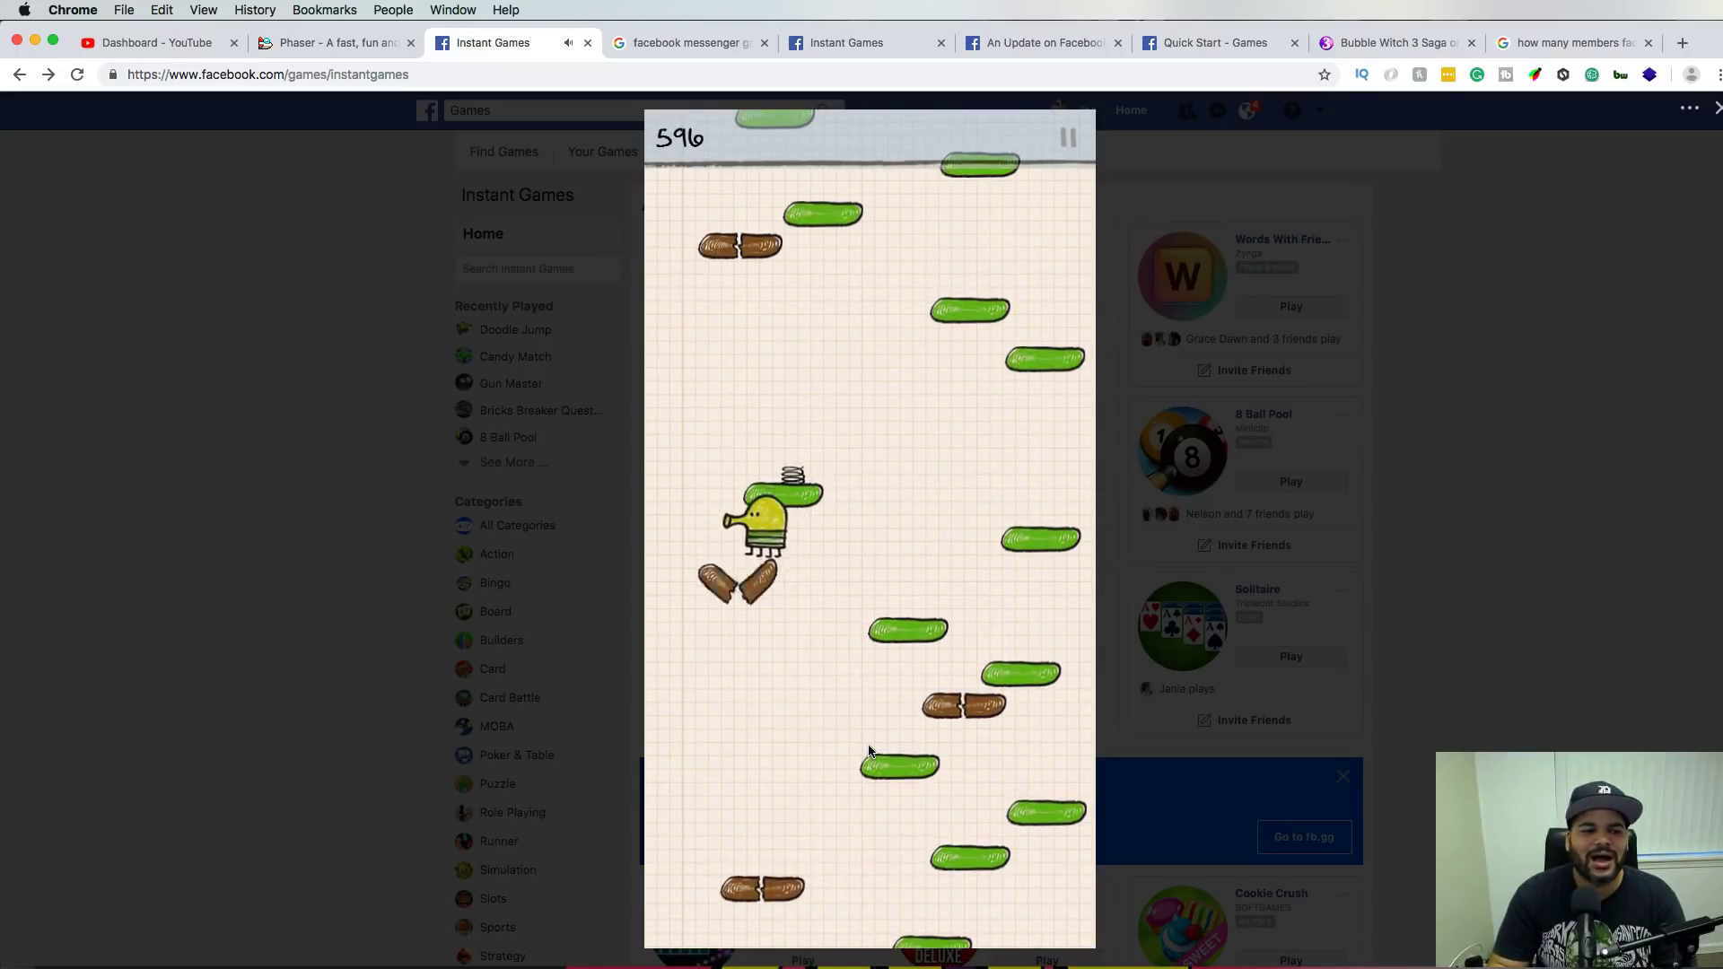
key(Right)
key(Left)
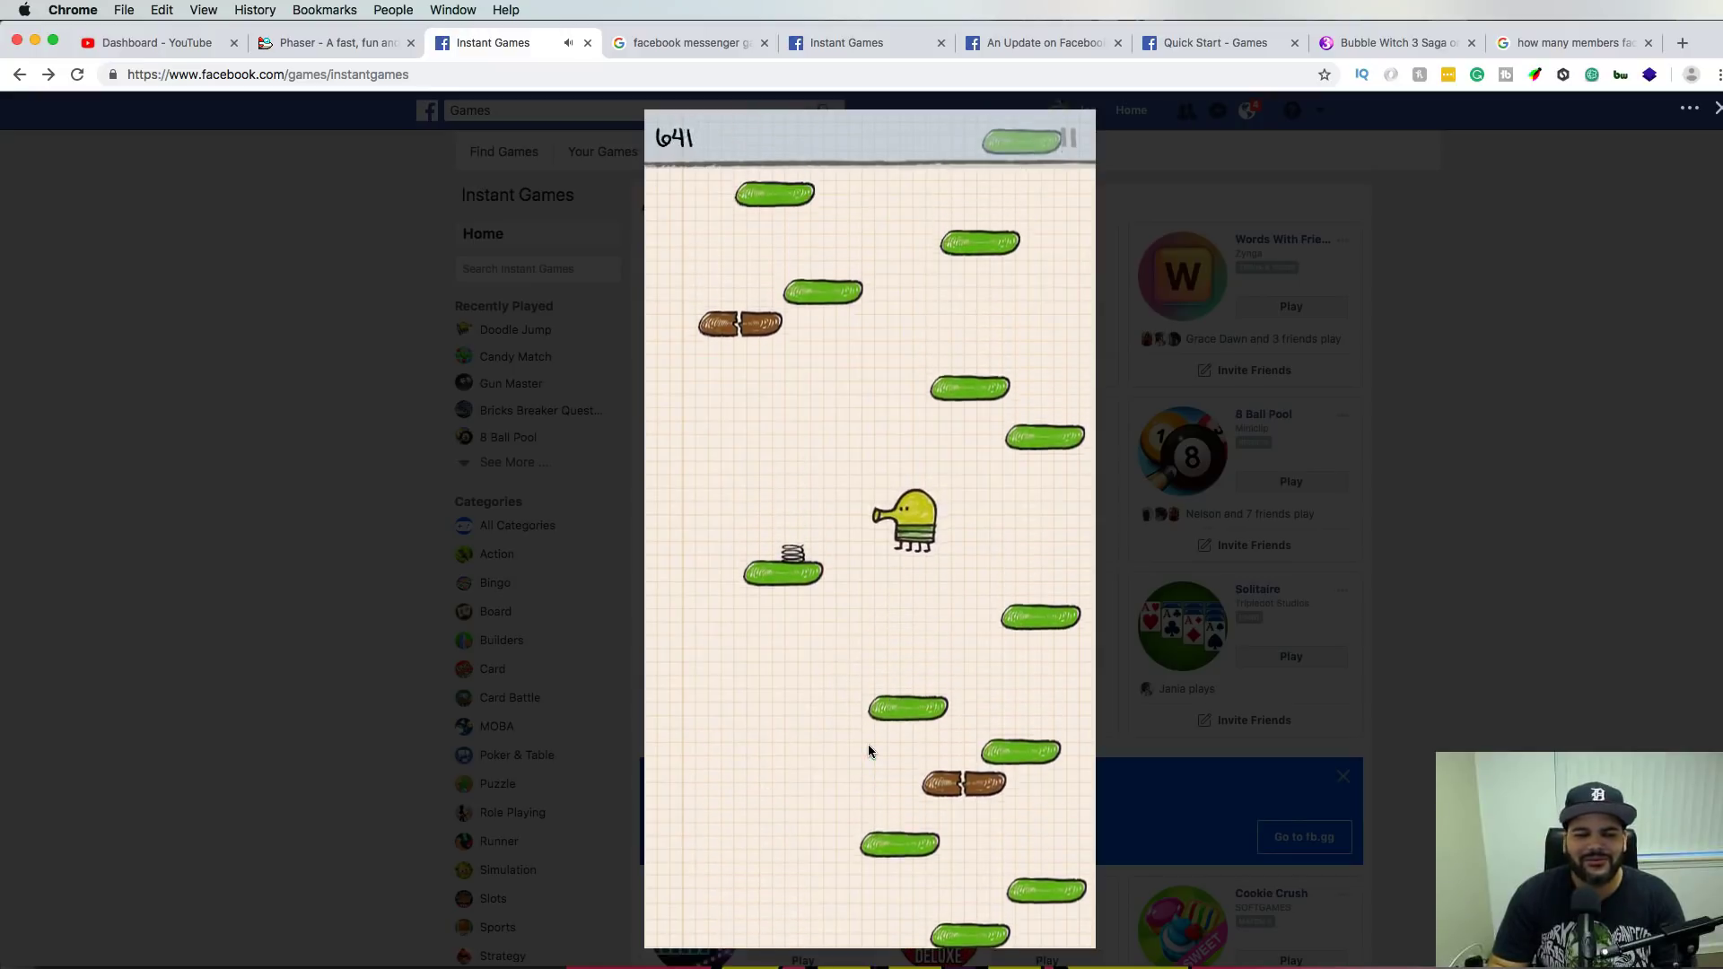
key(Left)
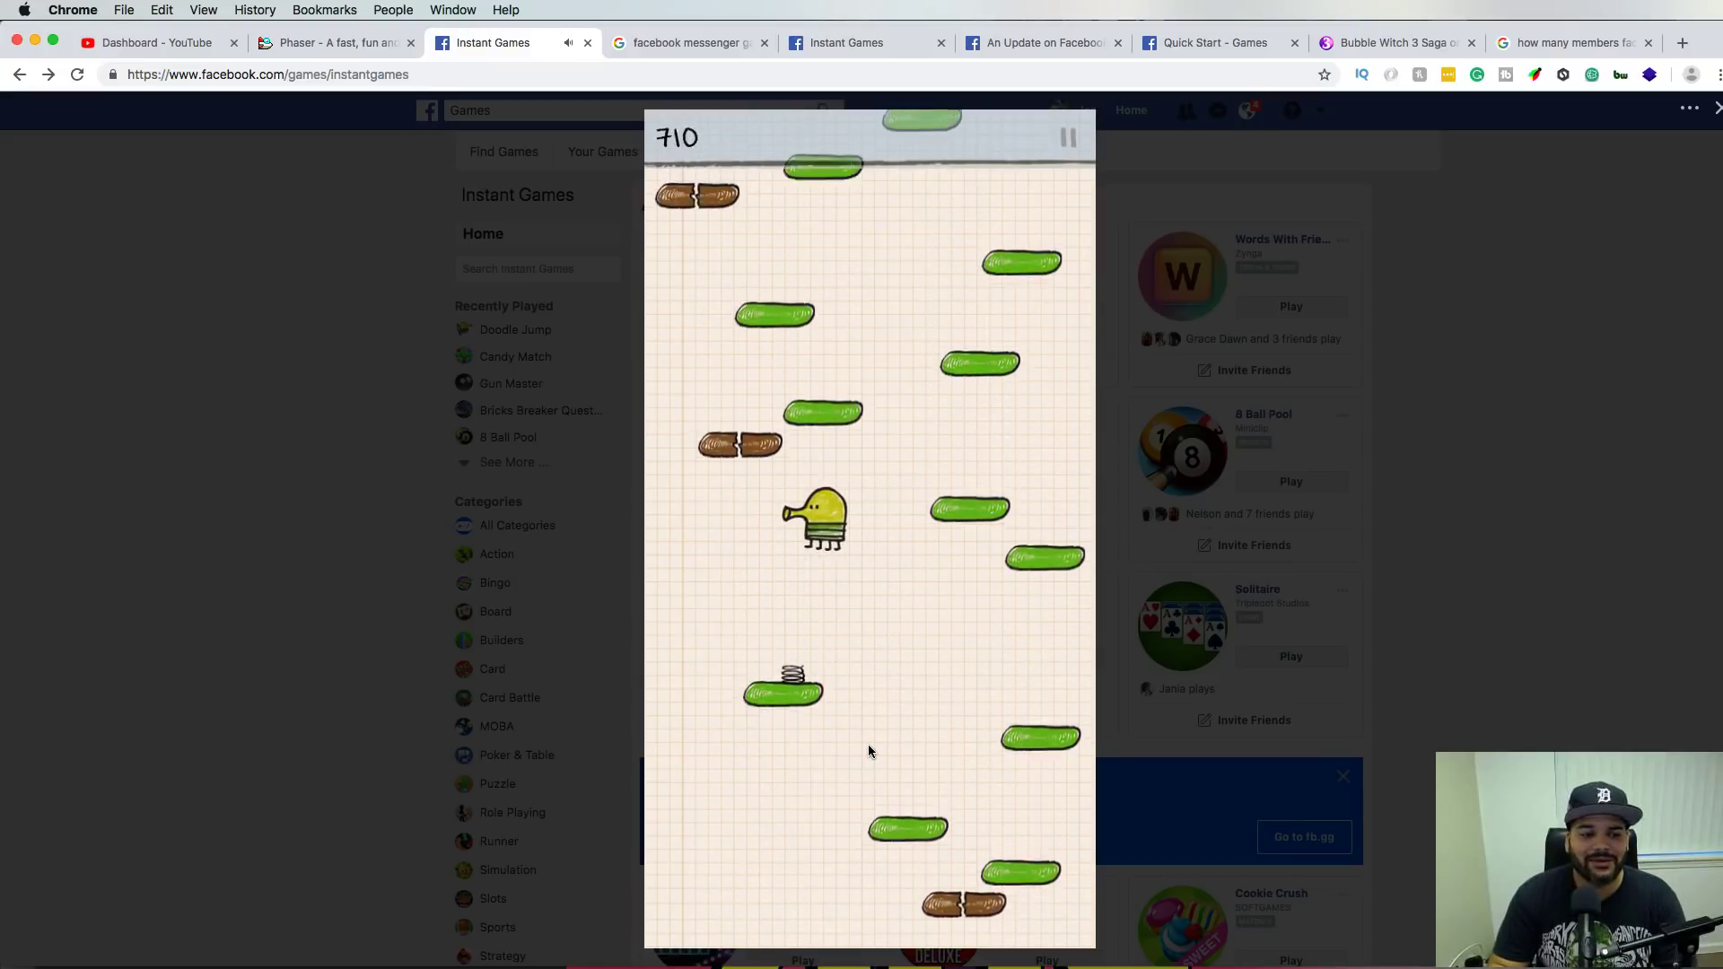
key(Right)
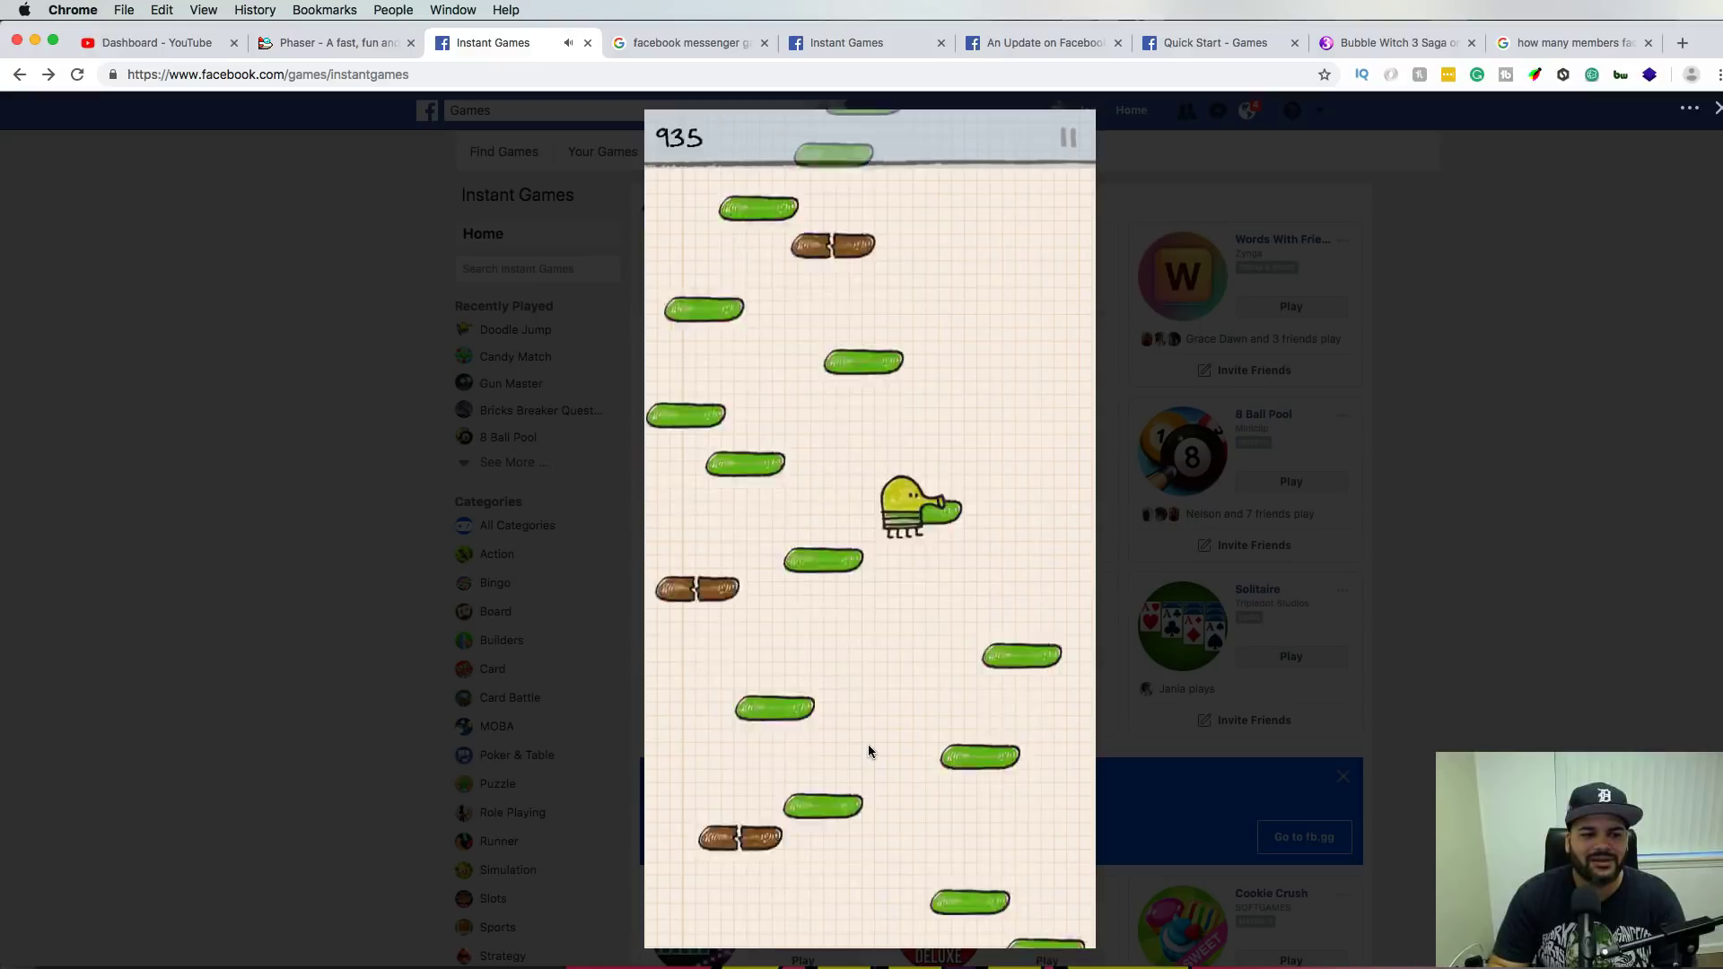
key(Left)
key(Right)
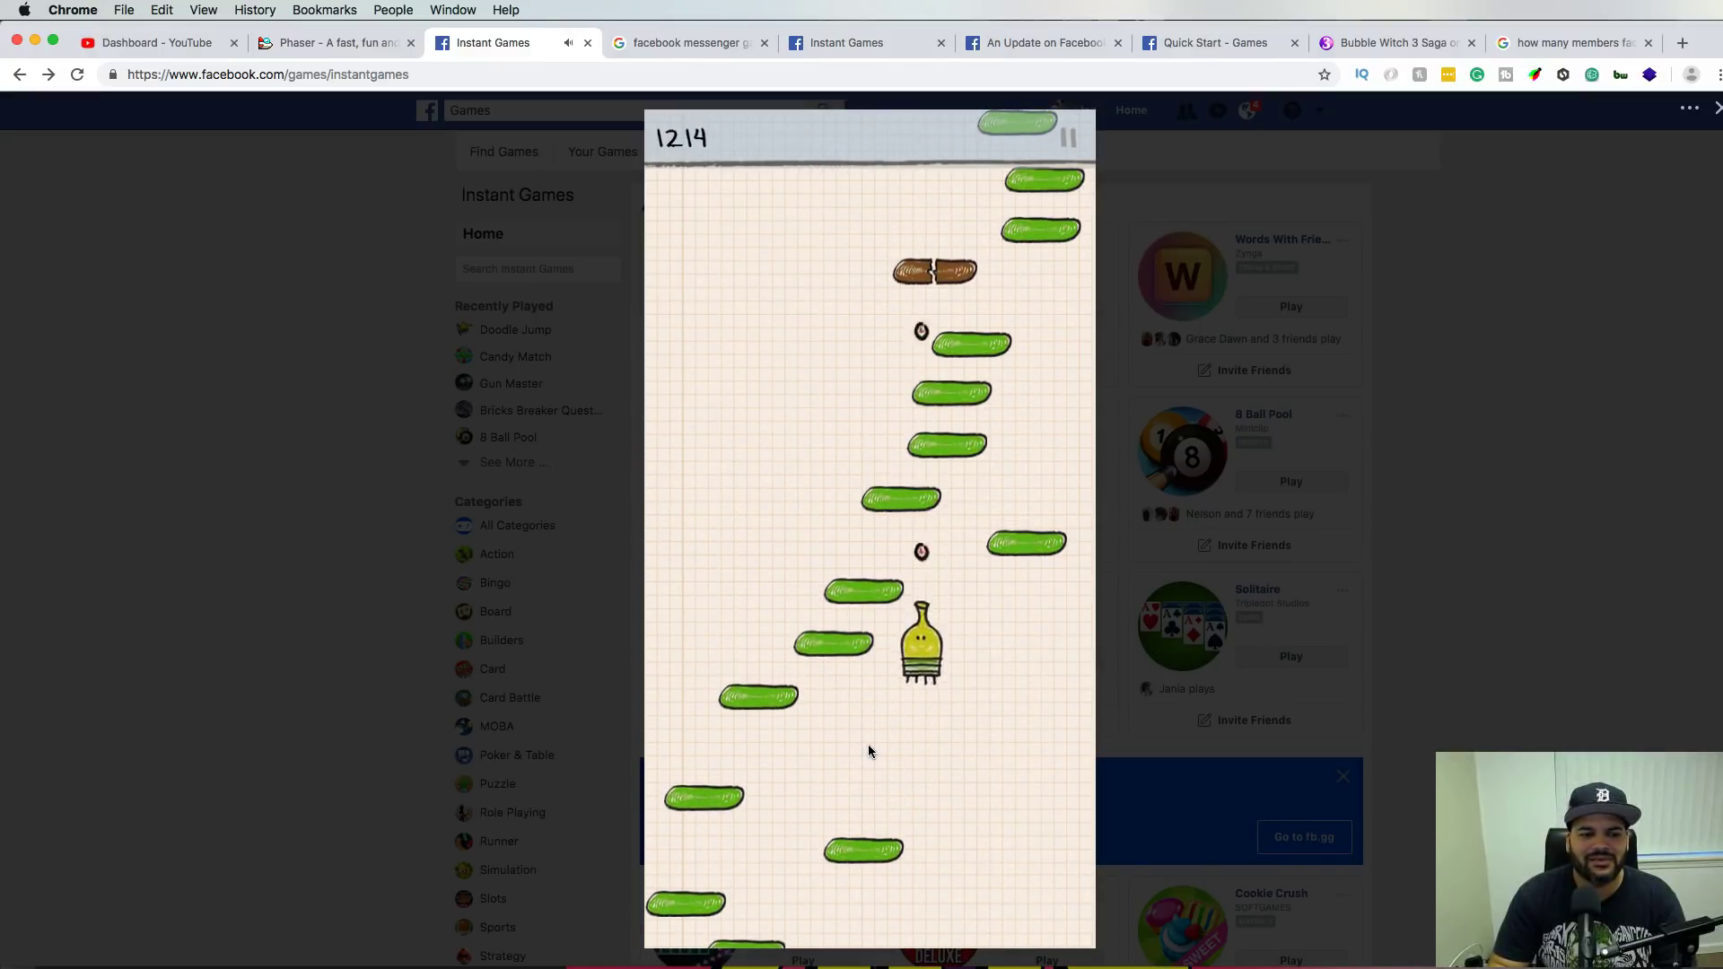
key(Right)
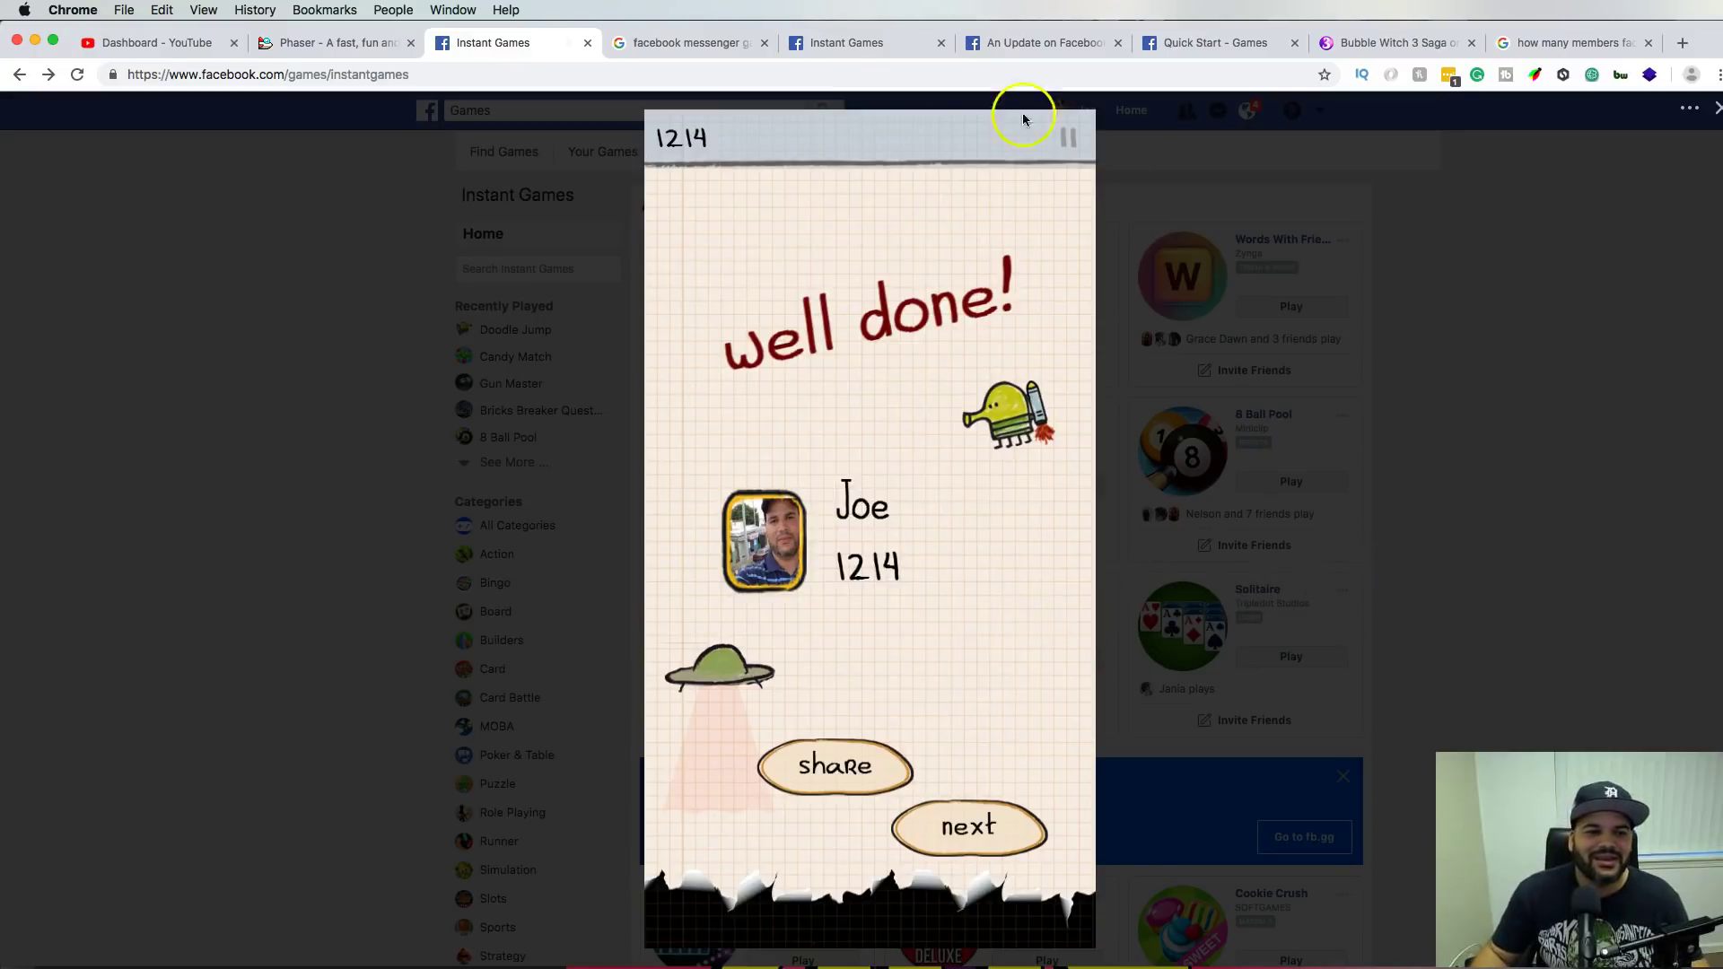
click(1715, 108)
click(1039, 490)
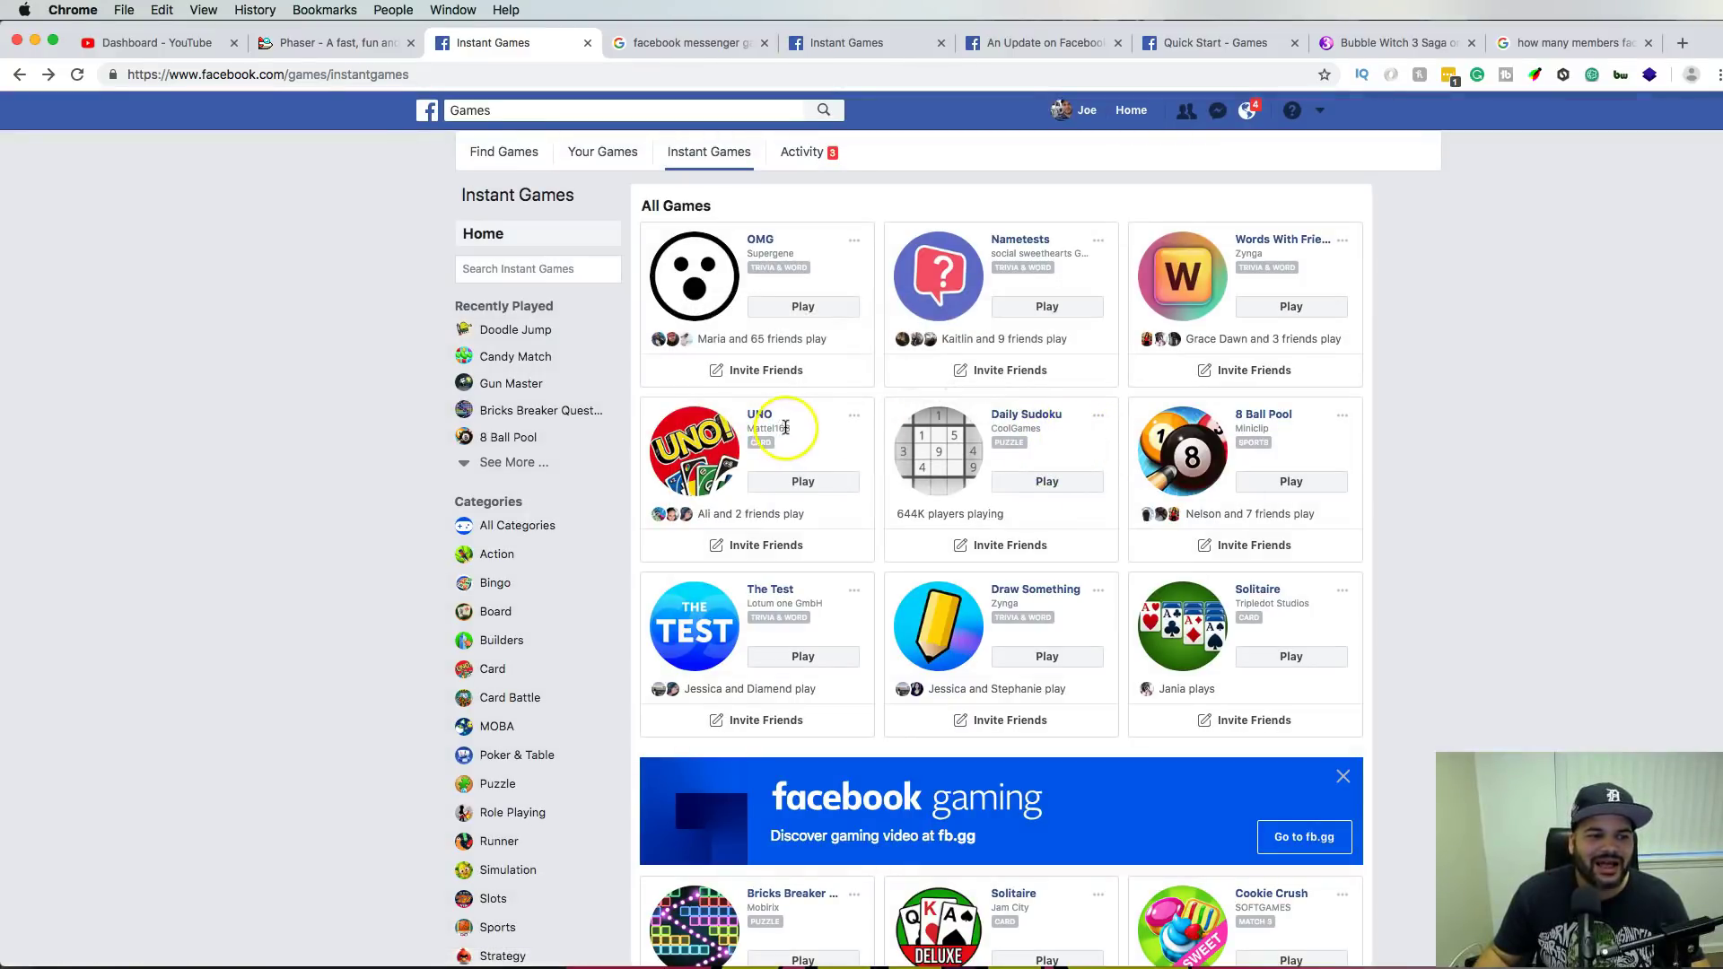
scroll(751, 374, down, 1)
scroll(749, 373, down, 3)
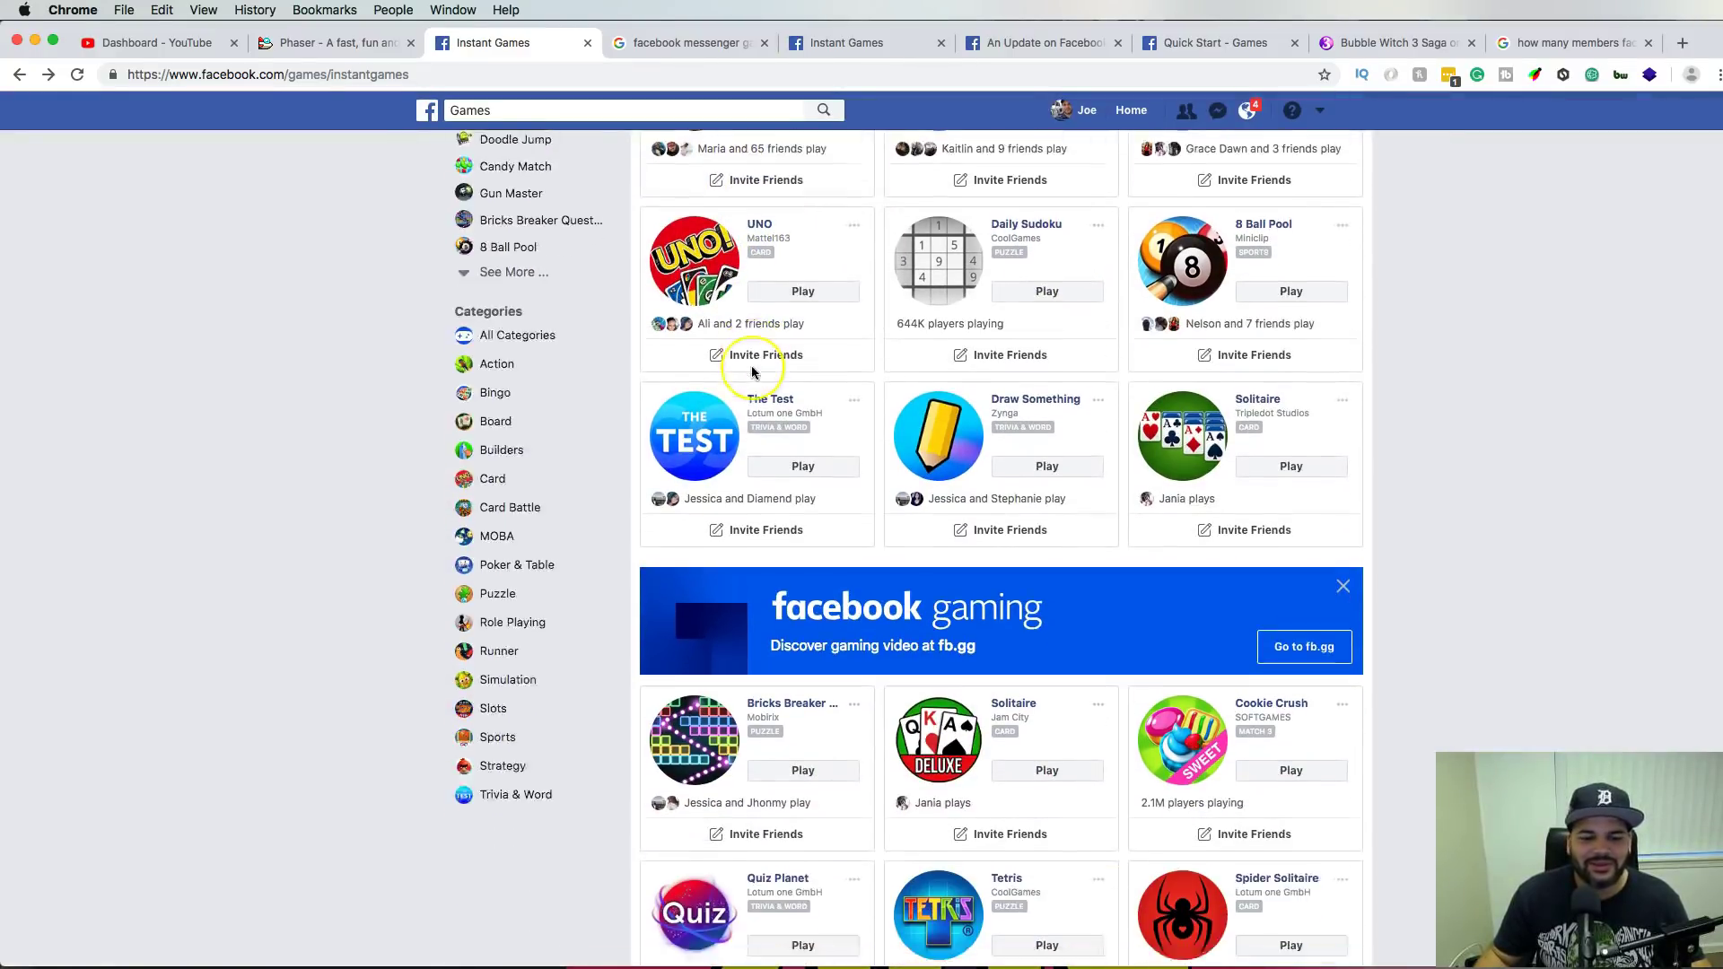
scroll(751, 374, down, 2)
scroll(752, 374, down, 2)
scroll(751, 373, down, 2)
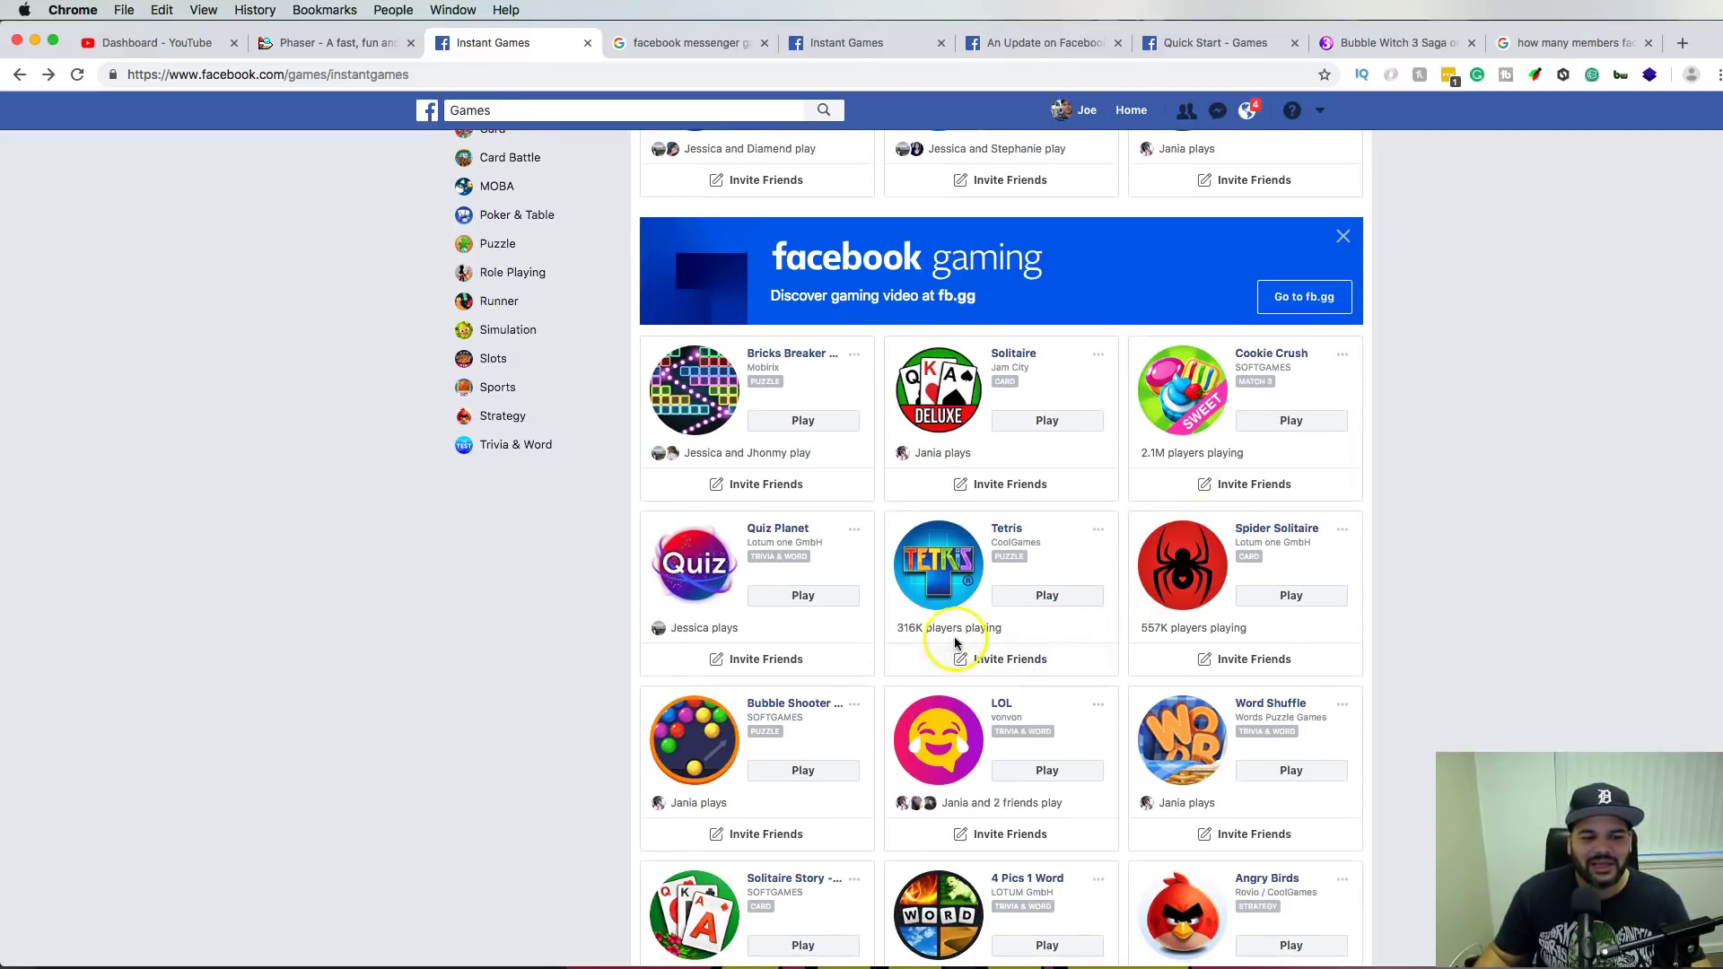
scroll(941, 642, down, 3)
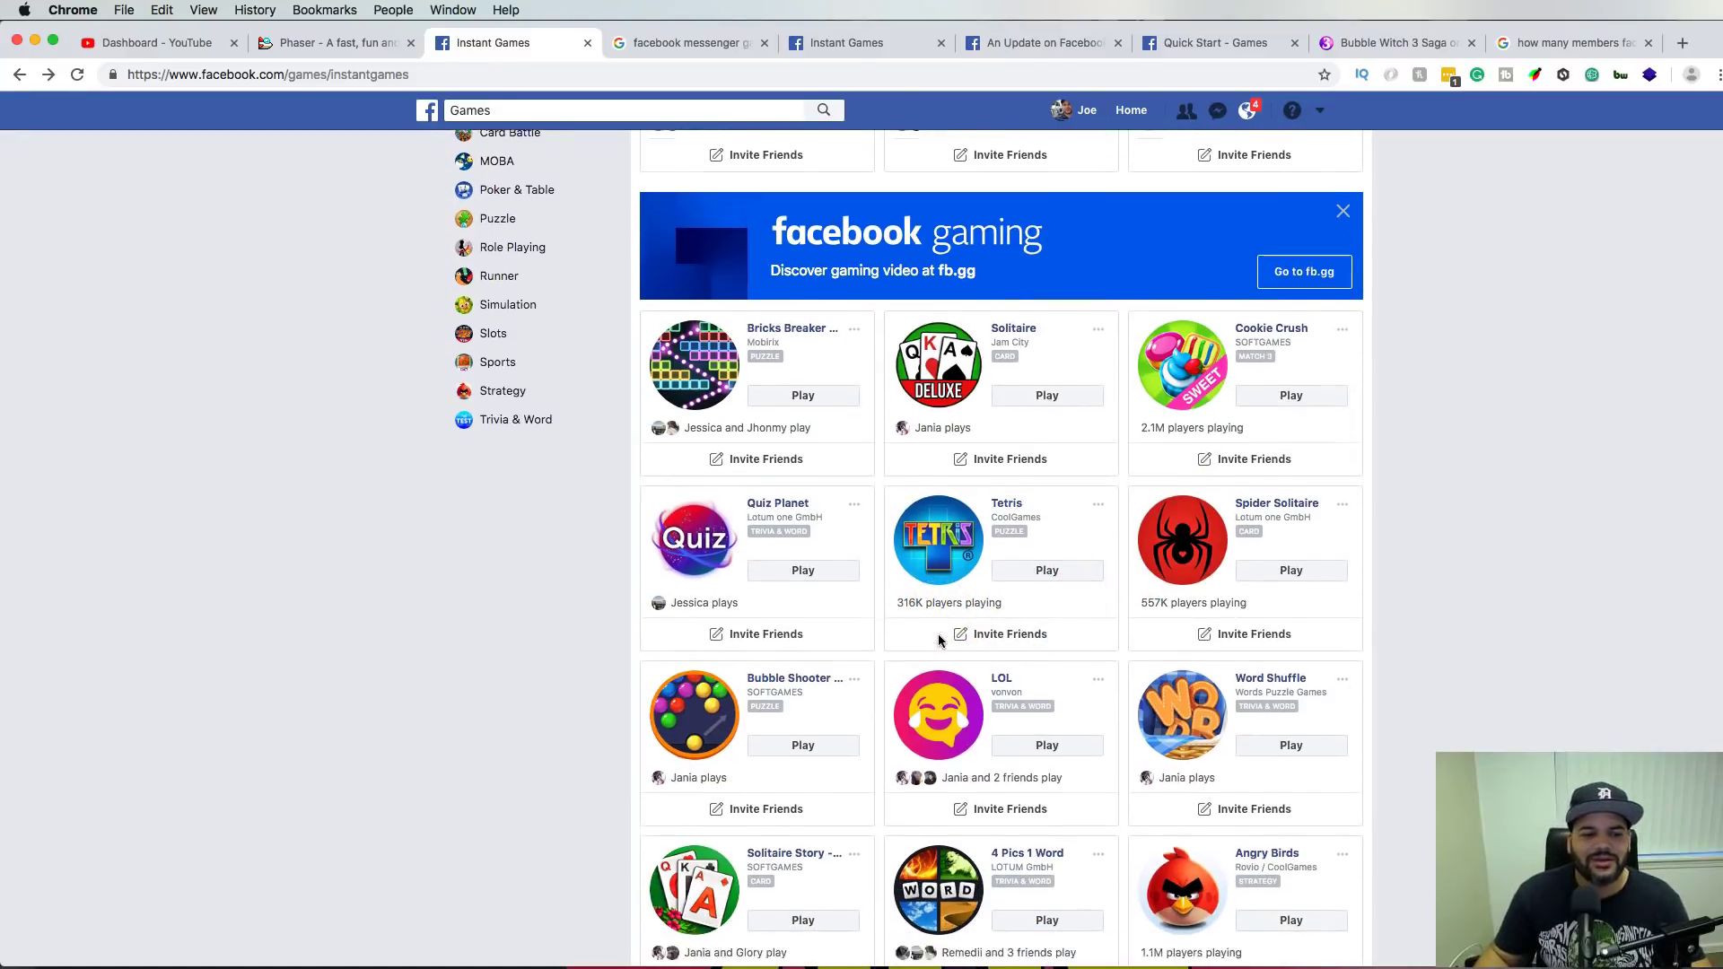
scroll(940, 642, down, 2)
scroll(1077, 630, down, 3)
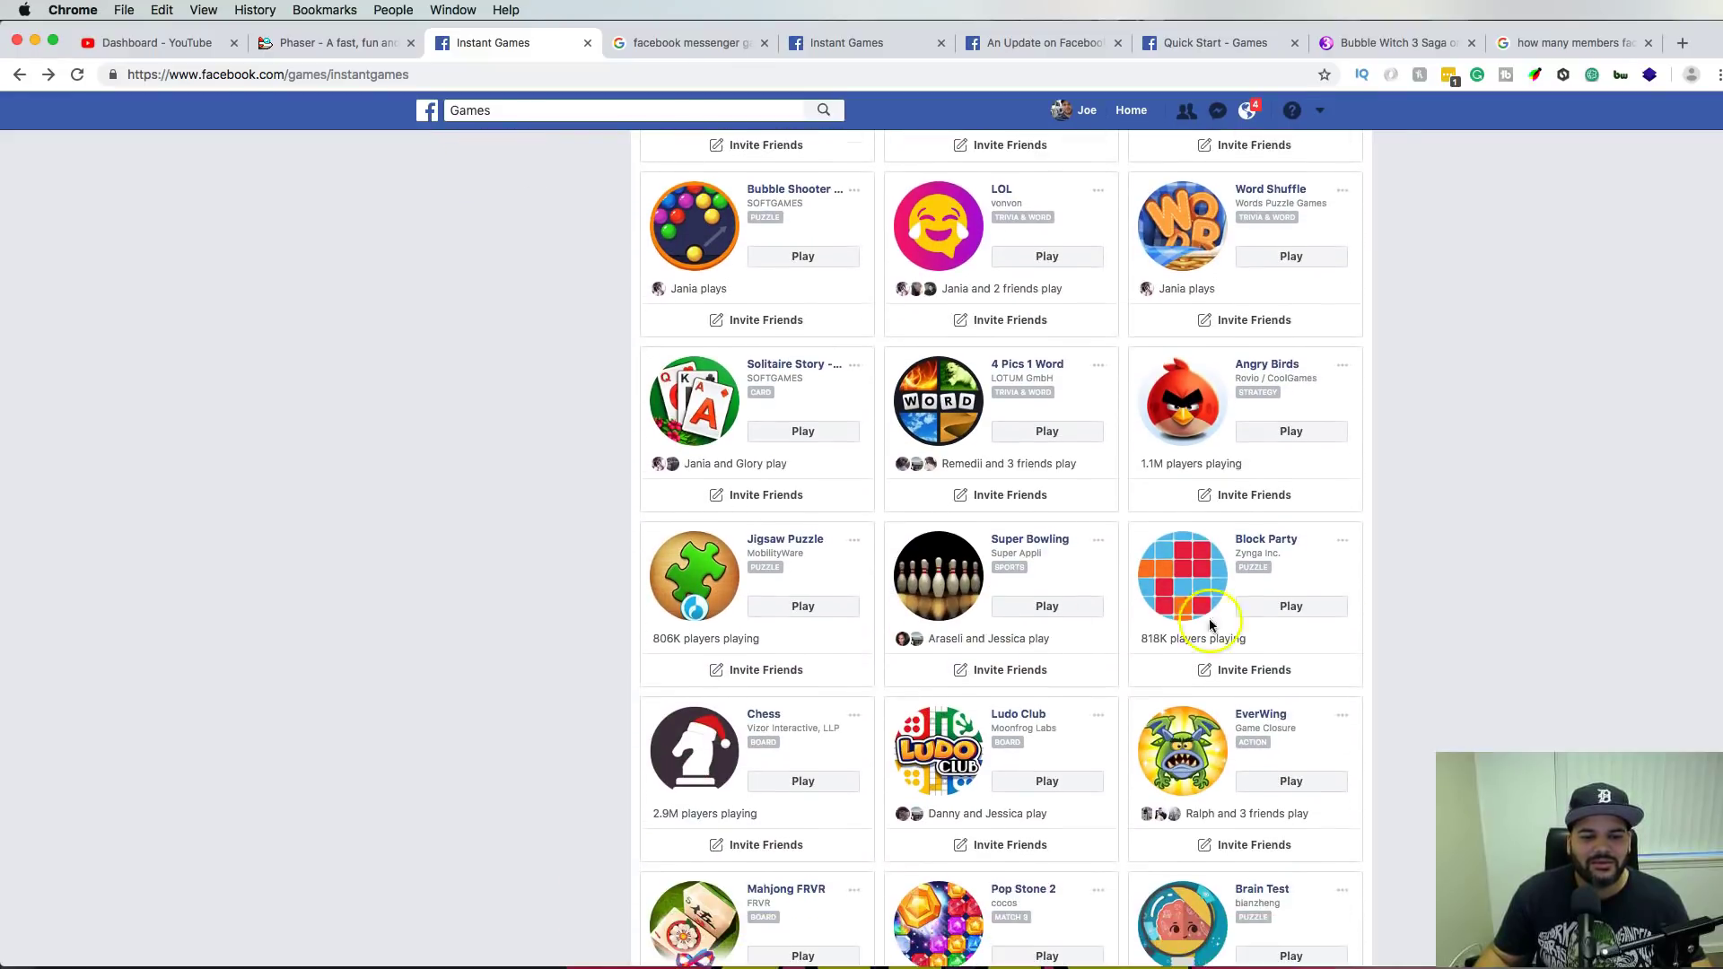
scroll(1207, 461, down, 4)
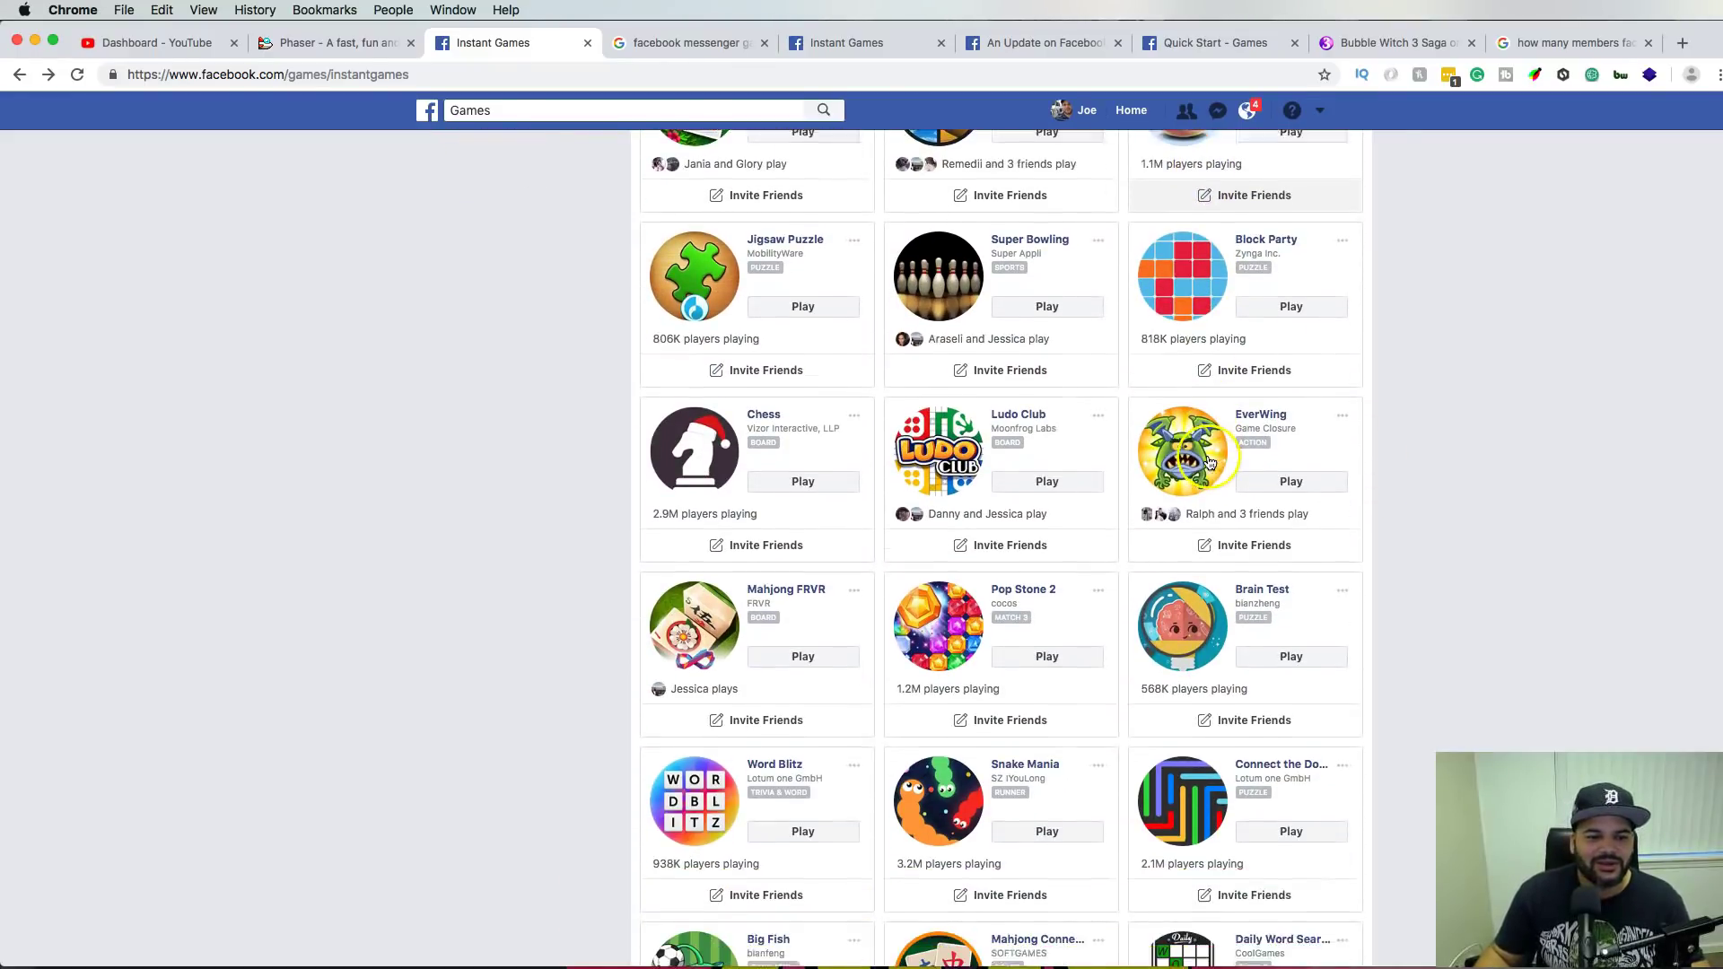
scroll(1146, 539, down, 2)
scroll(1132, 562, down, 2)
scroll(1132, 562, down, 2)
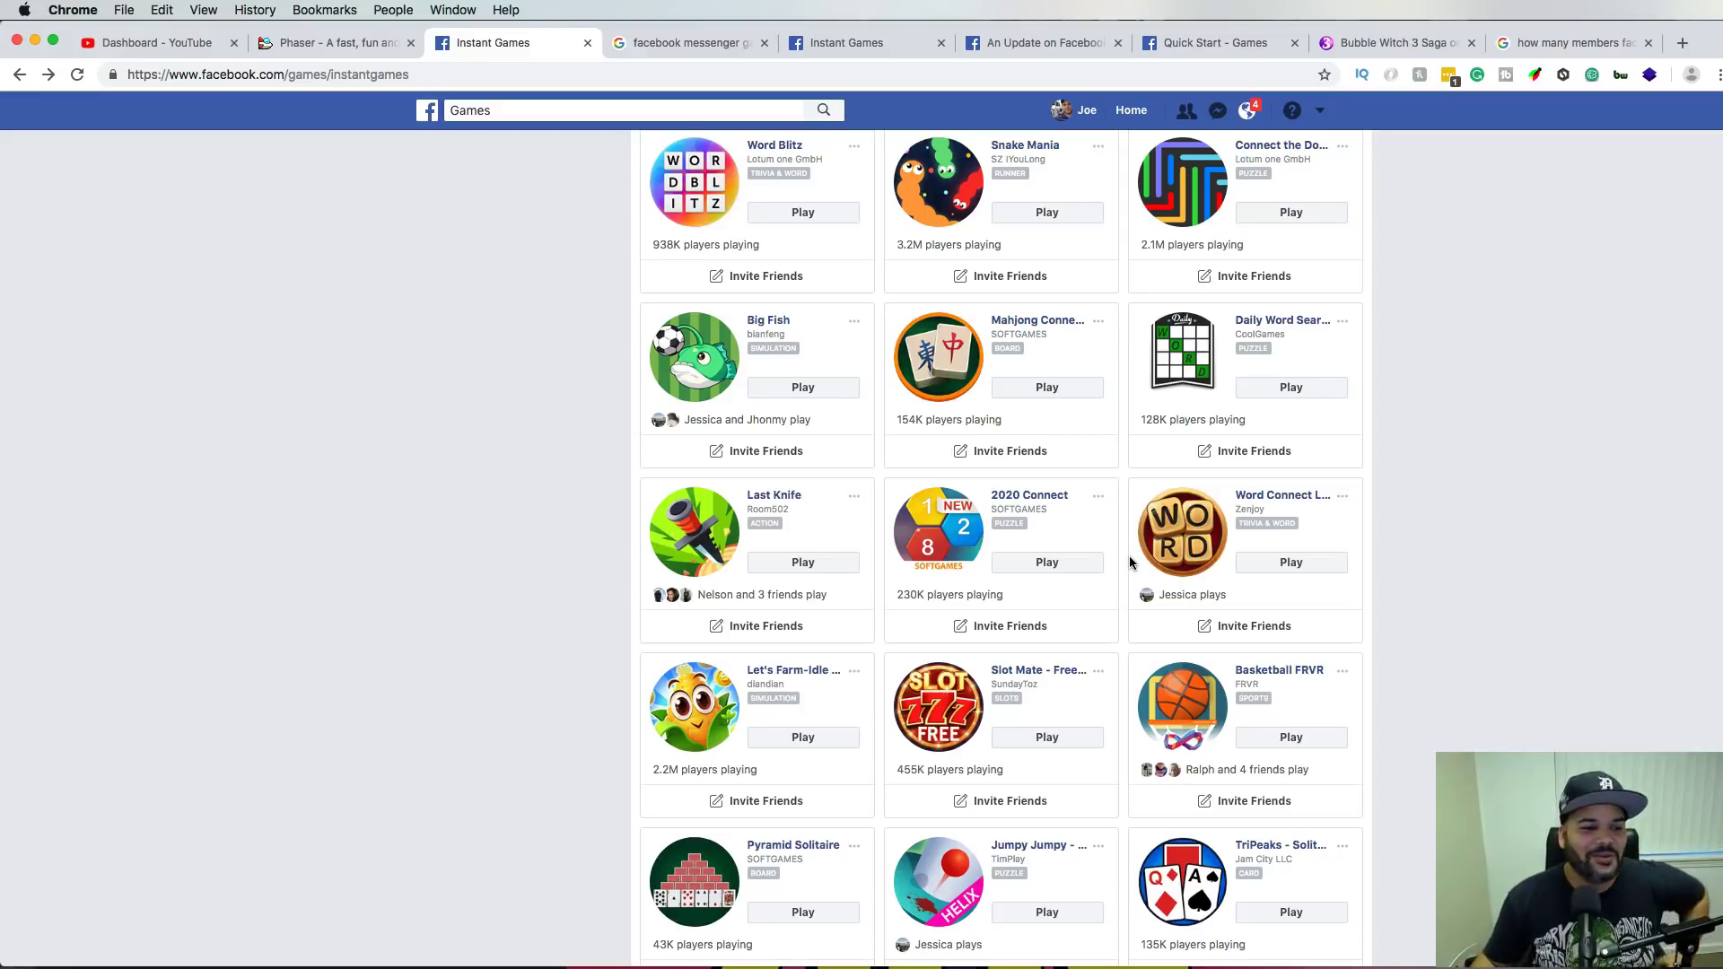
scroll(1047, 501, down, 1)
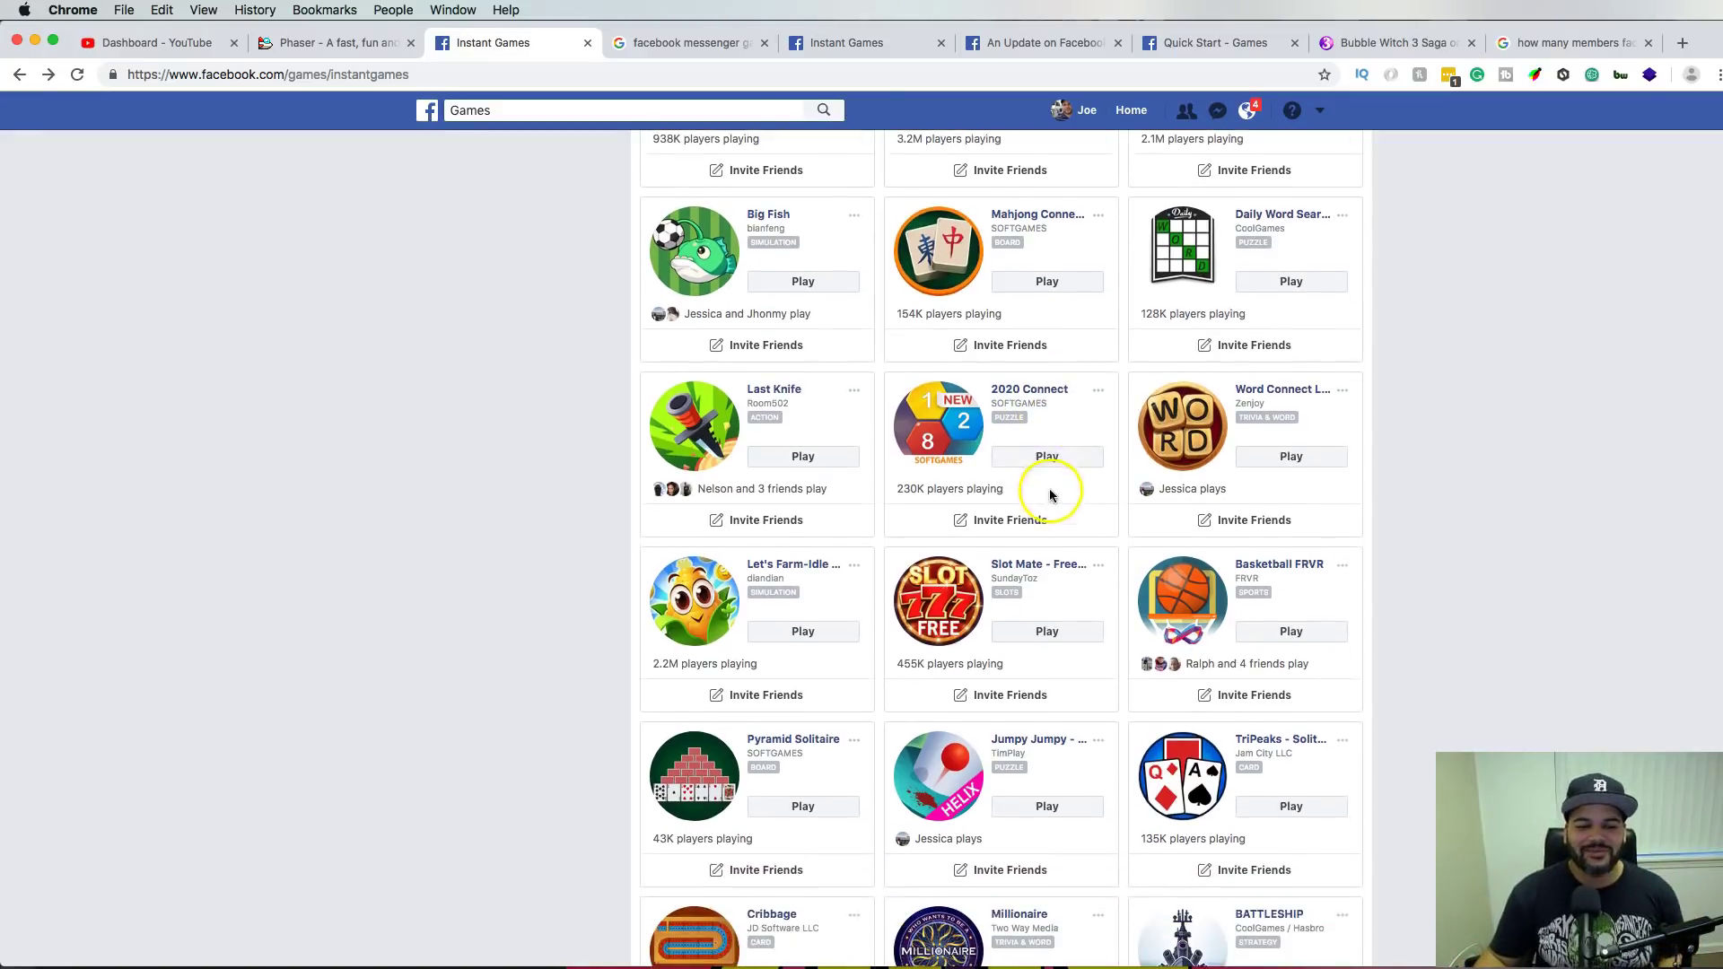
scroll(1063, 491, down, 2)
scroll(1068, 490, down, 2)
scroll(1069, 490, down, 1)
scroll(1070, 491, down, 2)
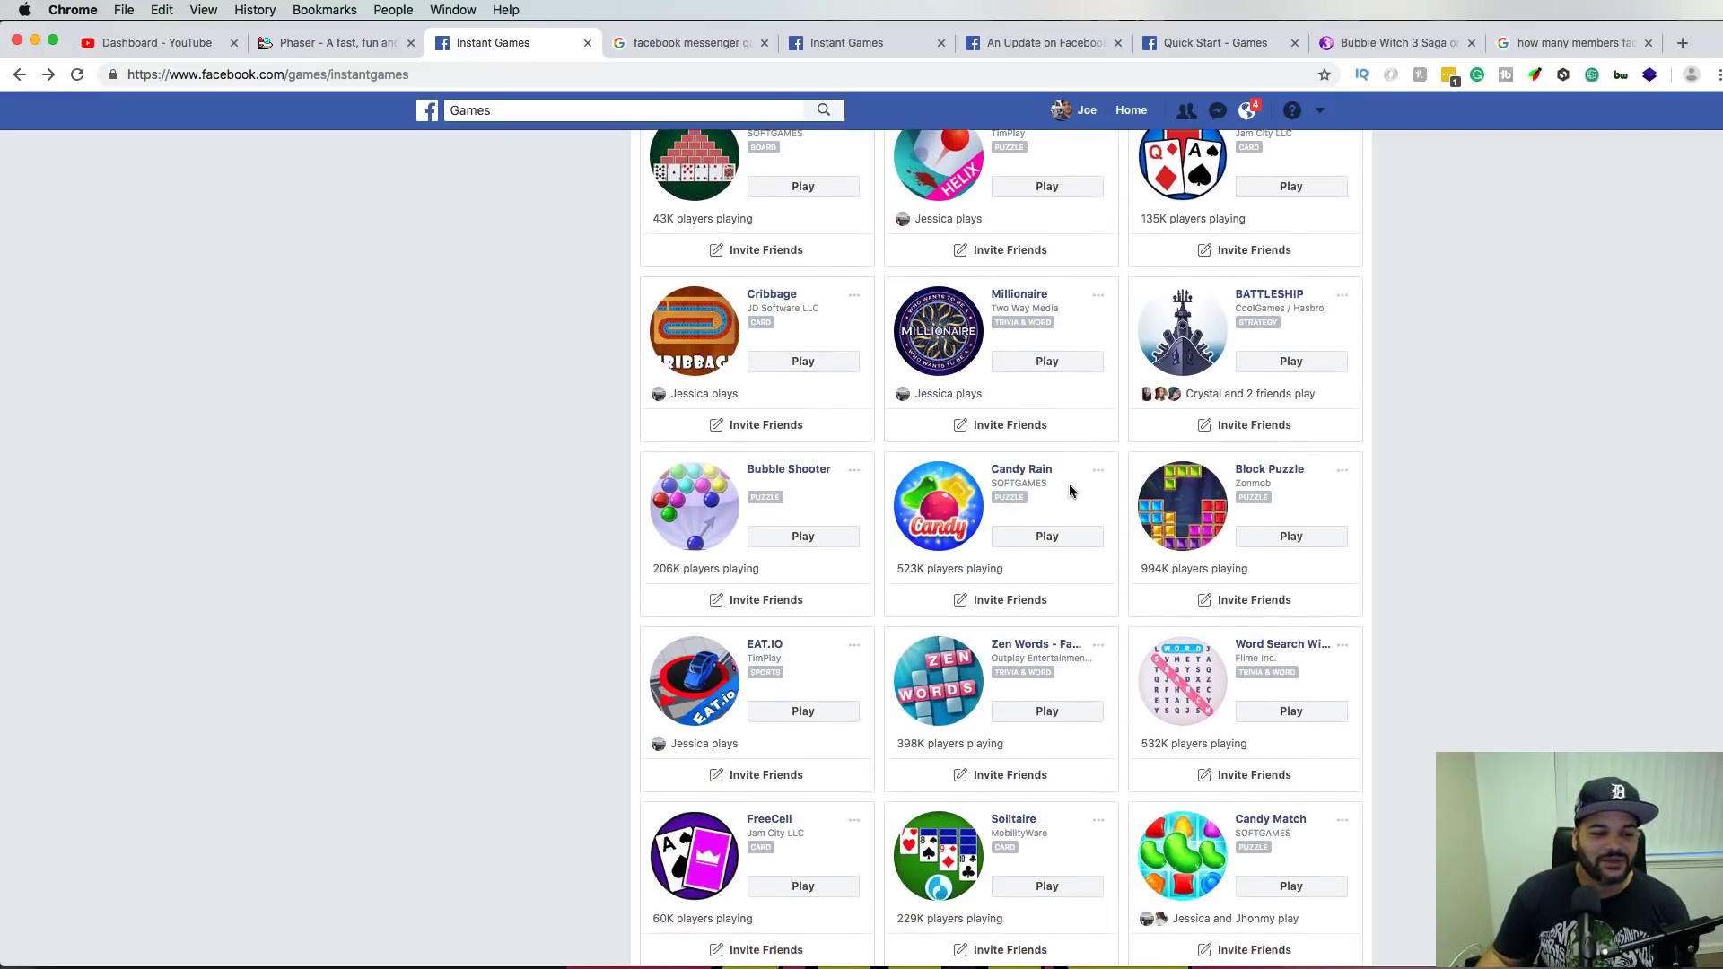
scroll(1070, 491, down, 2)
scroll(1068, 490, down, 2)
scroll(1069, 491, down, 2)
scroll(1069, 490, down, 1)
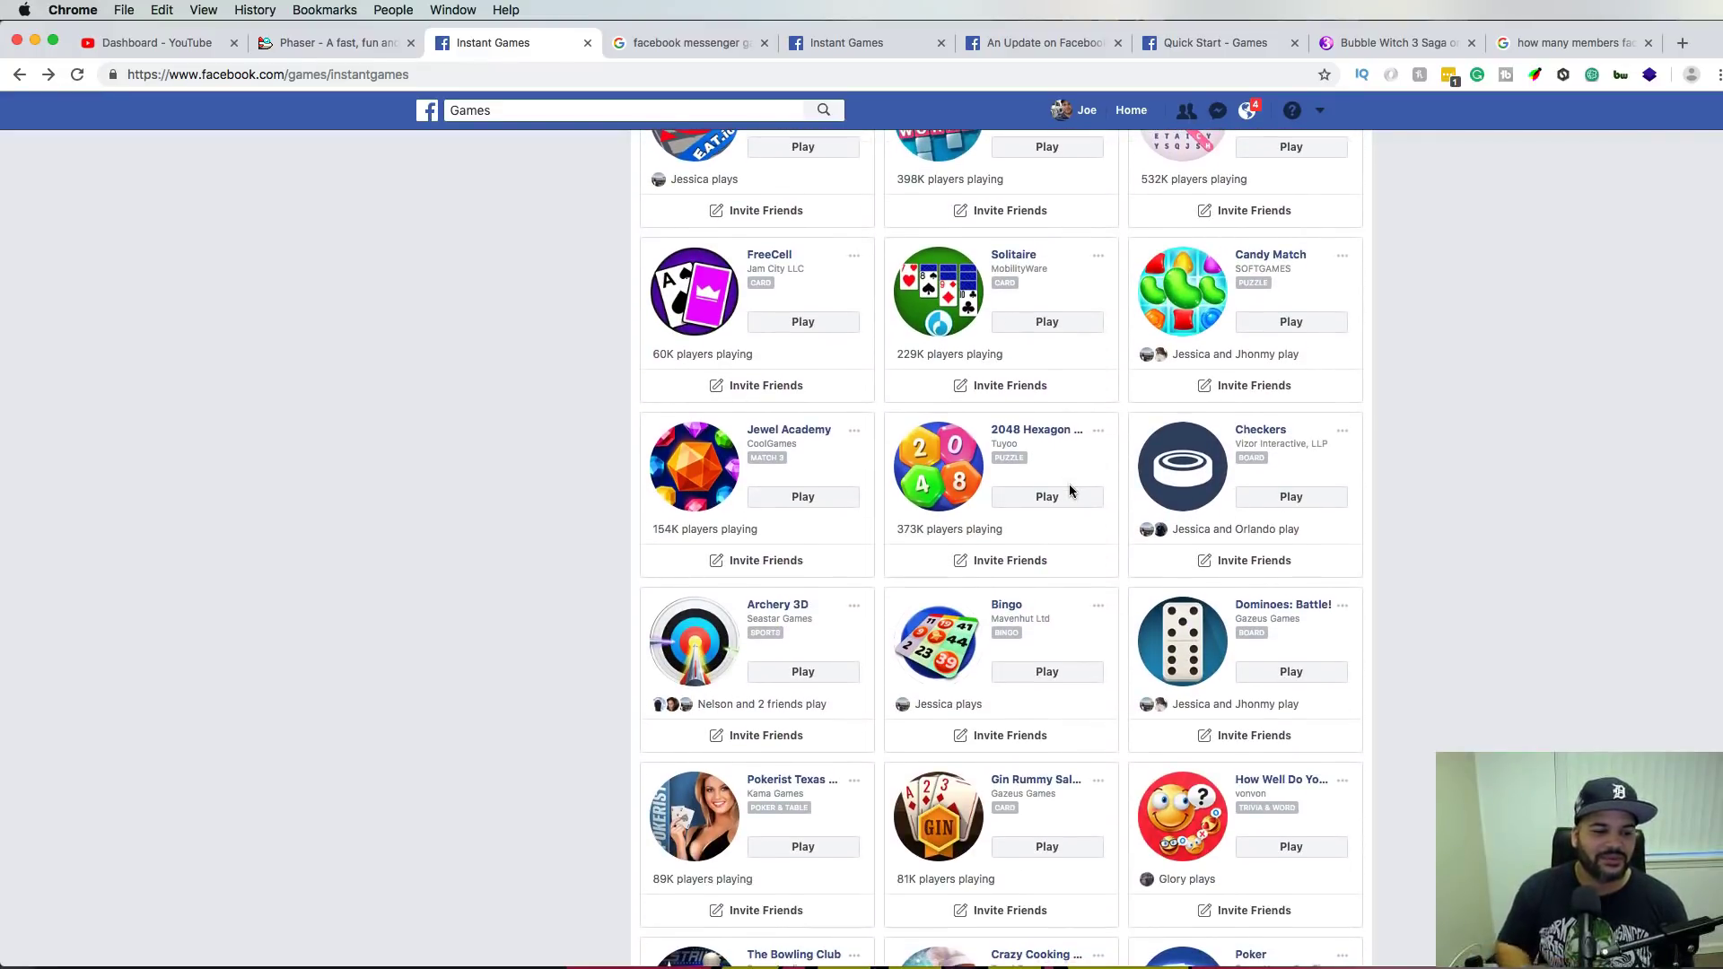
scroll(1091, 483, down, 3)
scroll(1091, 482, down, 5)
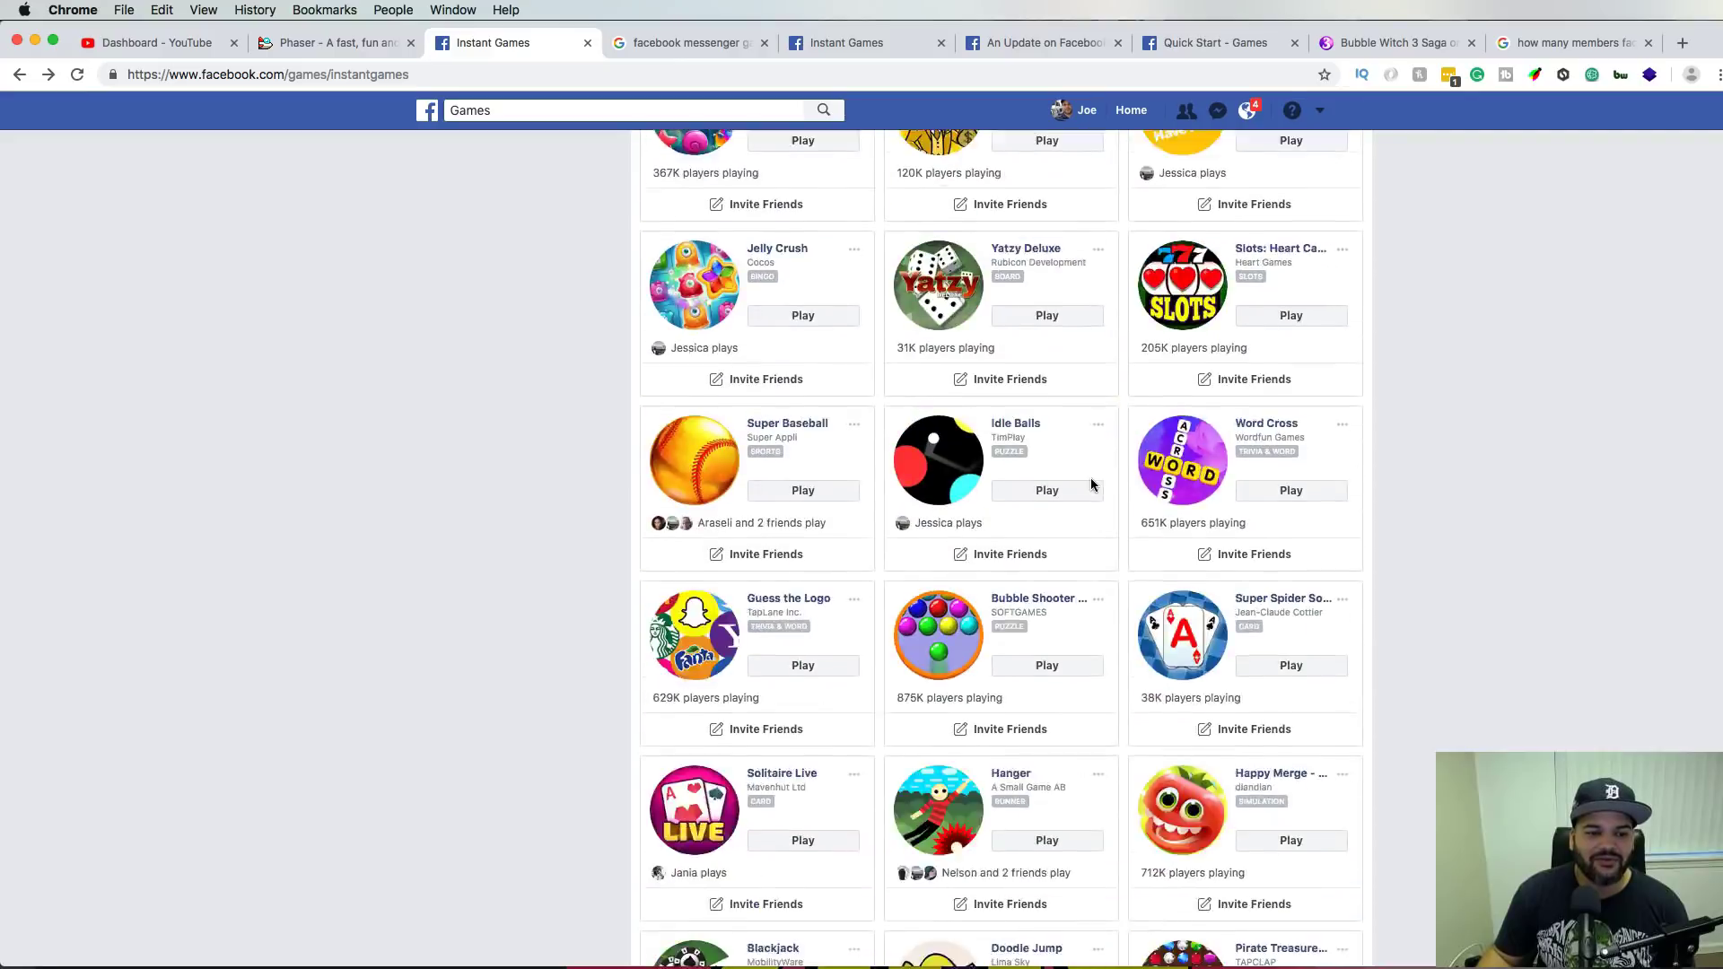
scroll(1091, 482, down, 2)
scroll(1090, 486, down, 1)
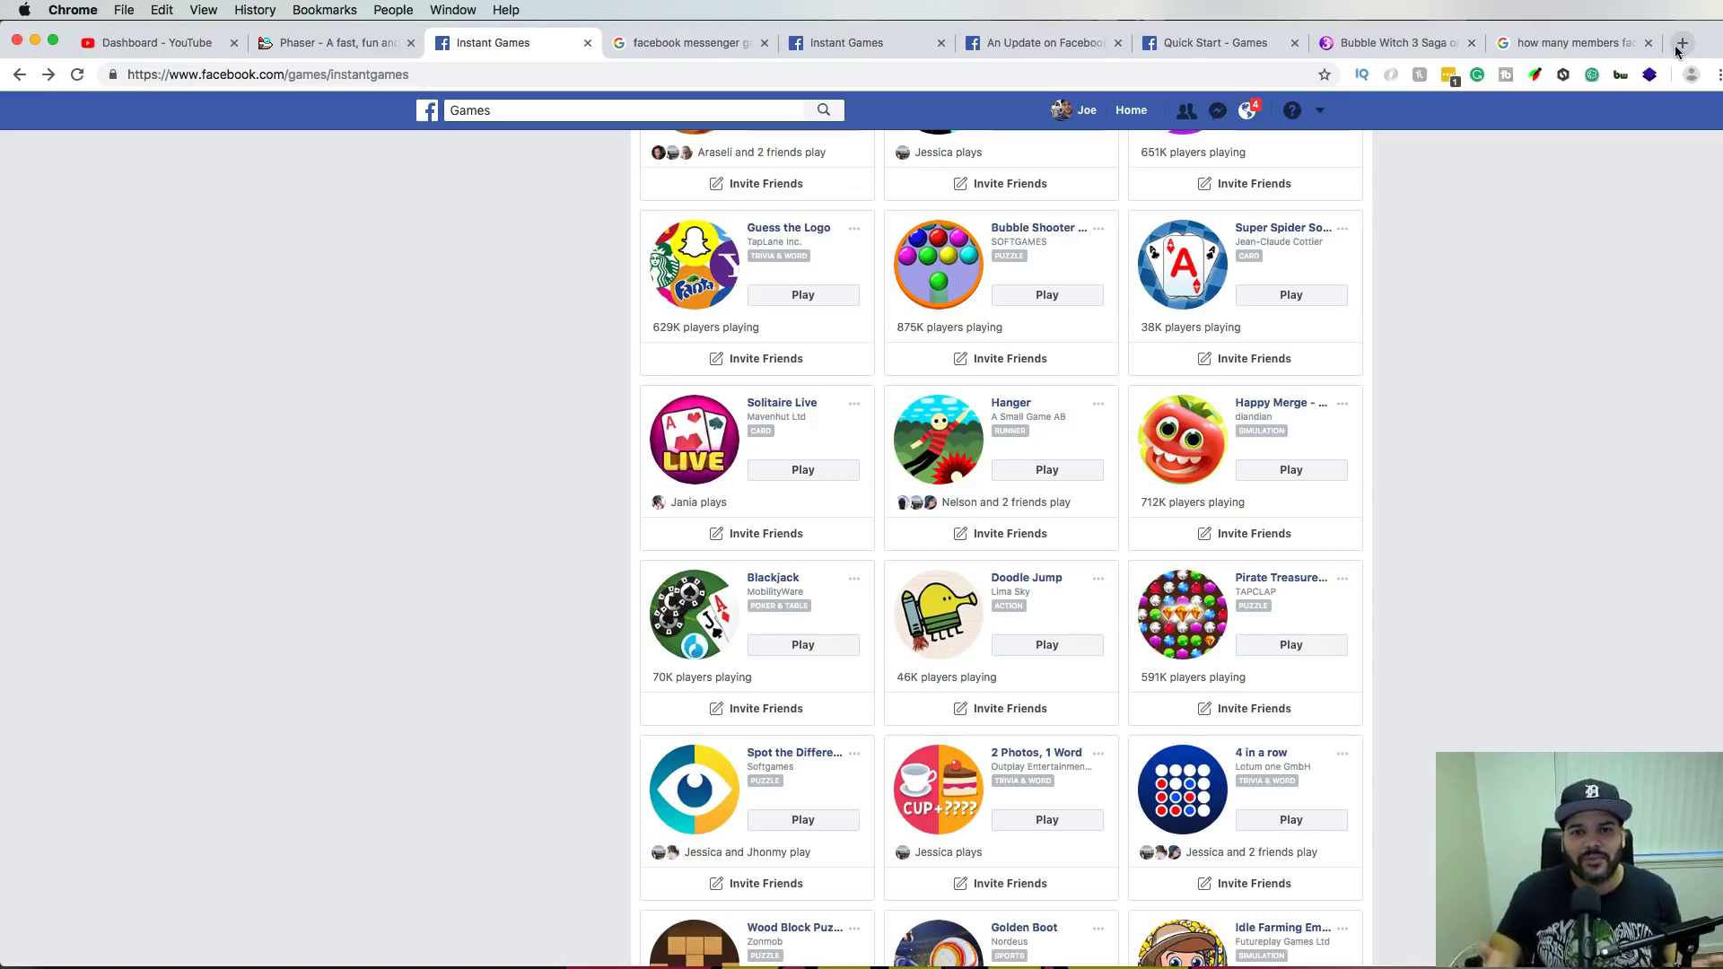
Search '247codeblock' in a new tab and open its YouTube channel from the results
click(1678, 47)
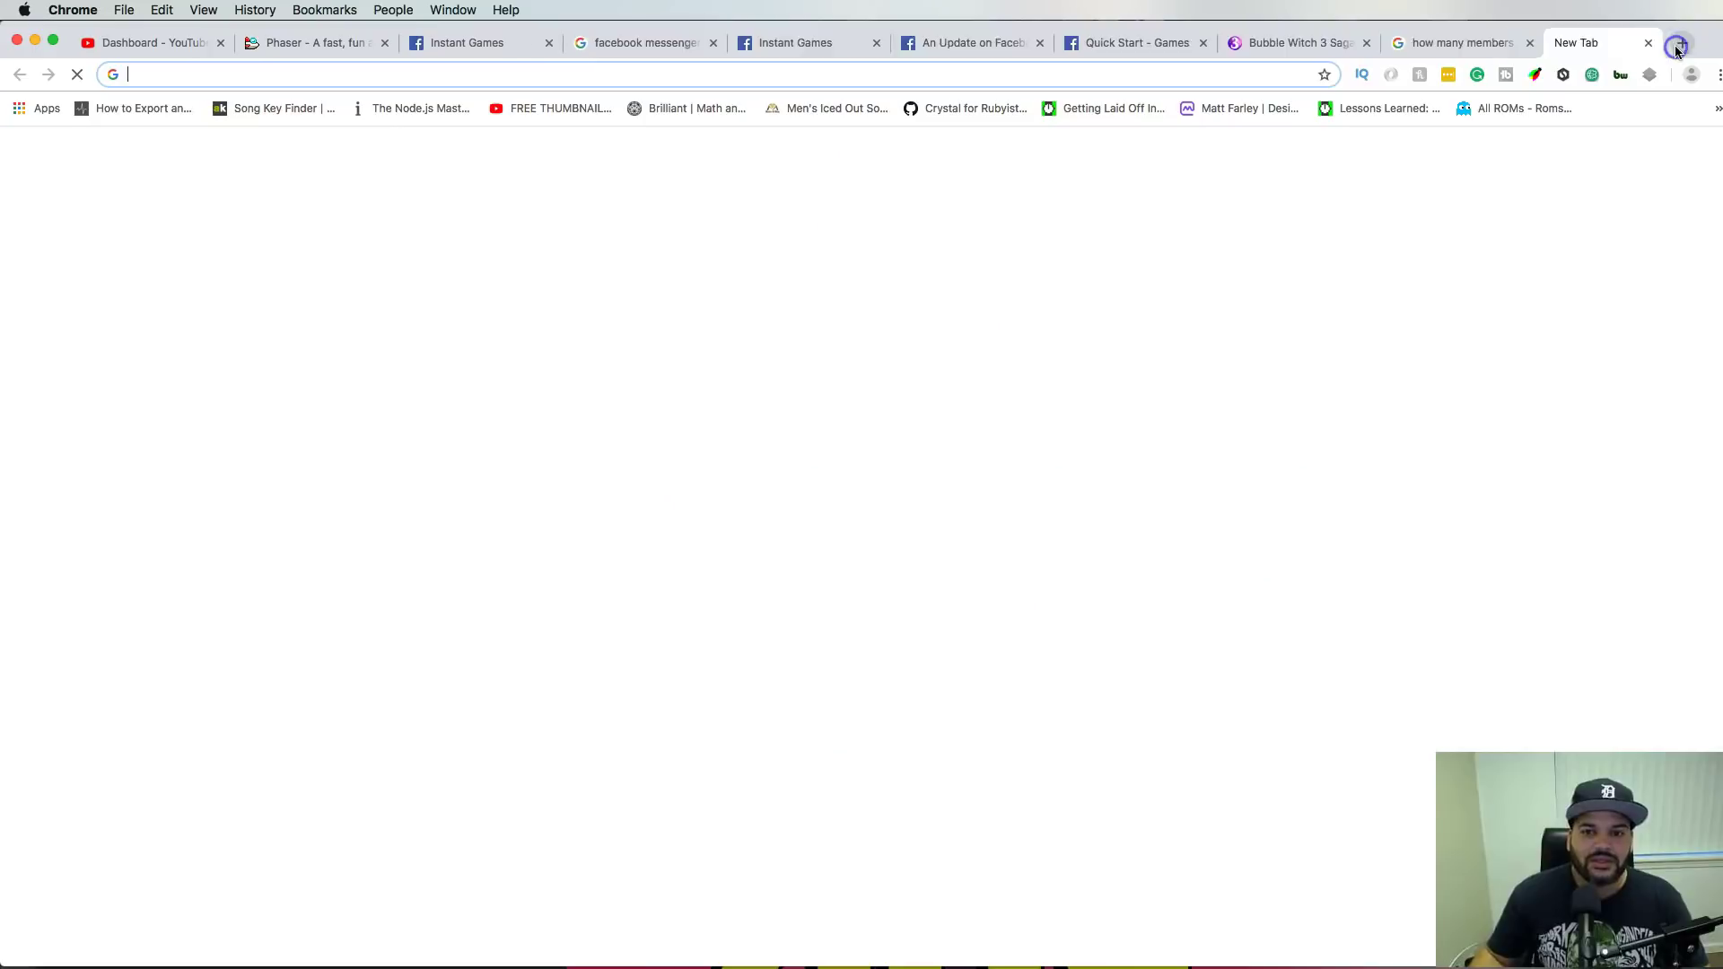
text(2)
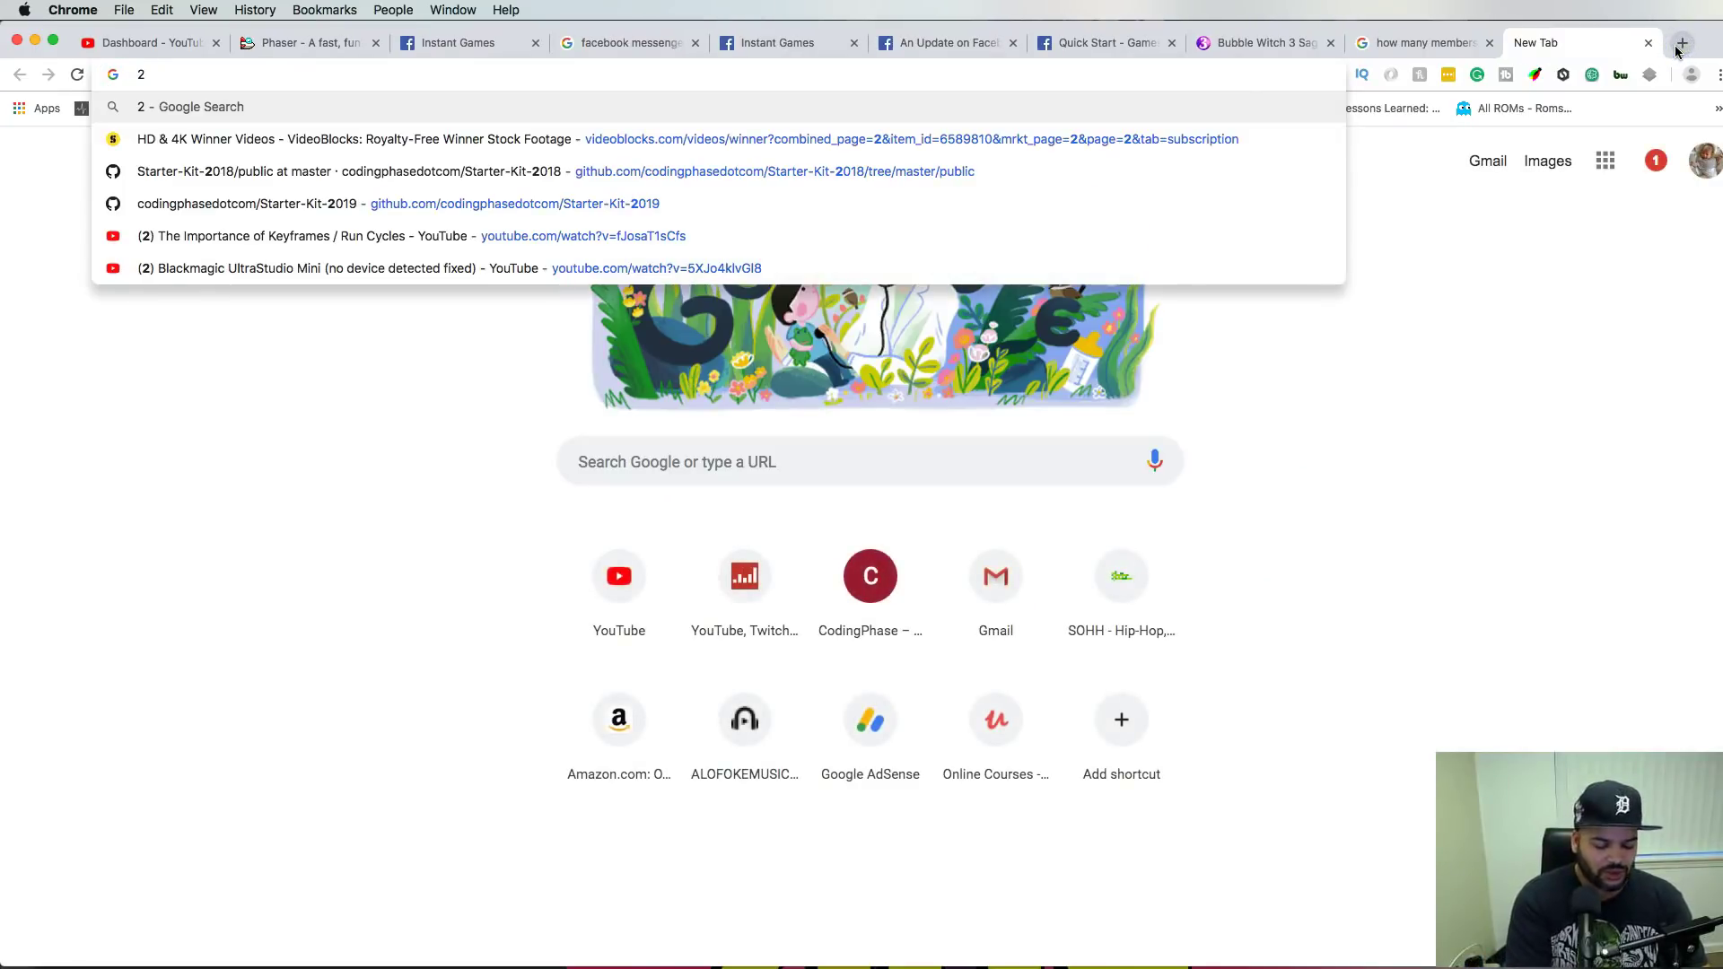
text(47cod)
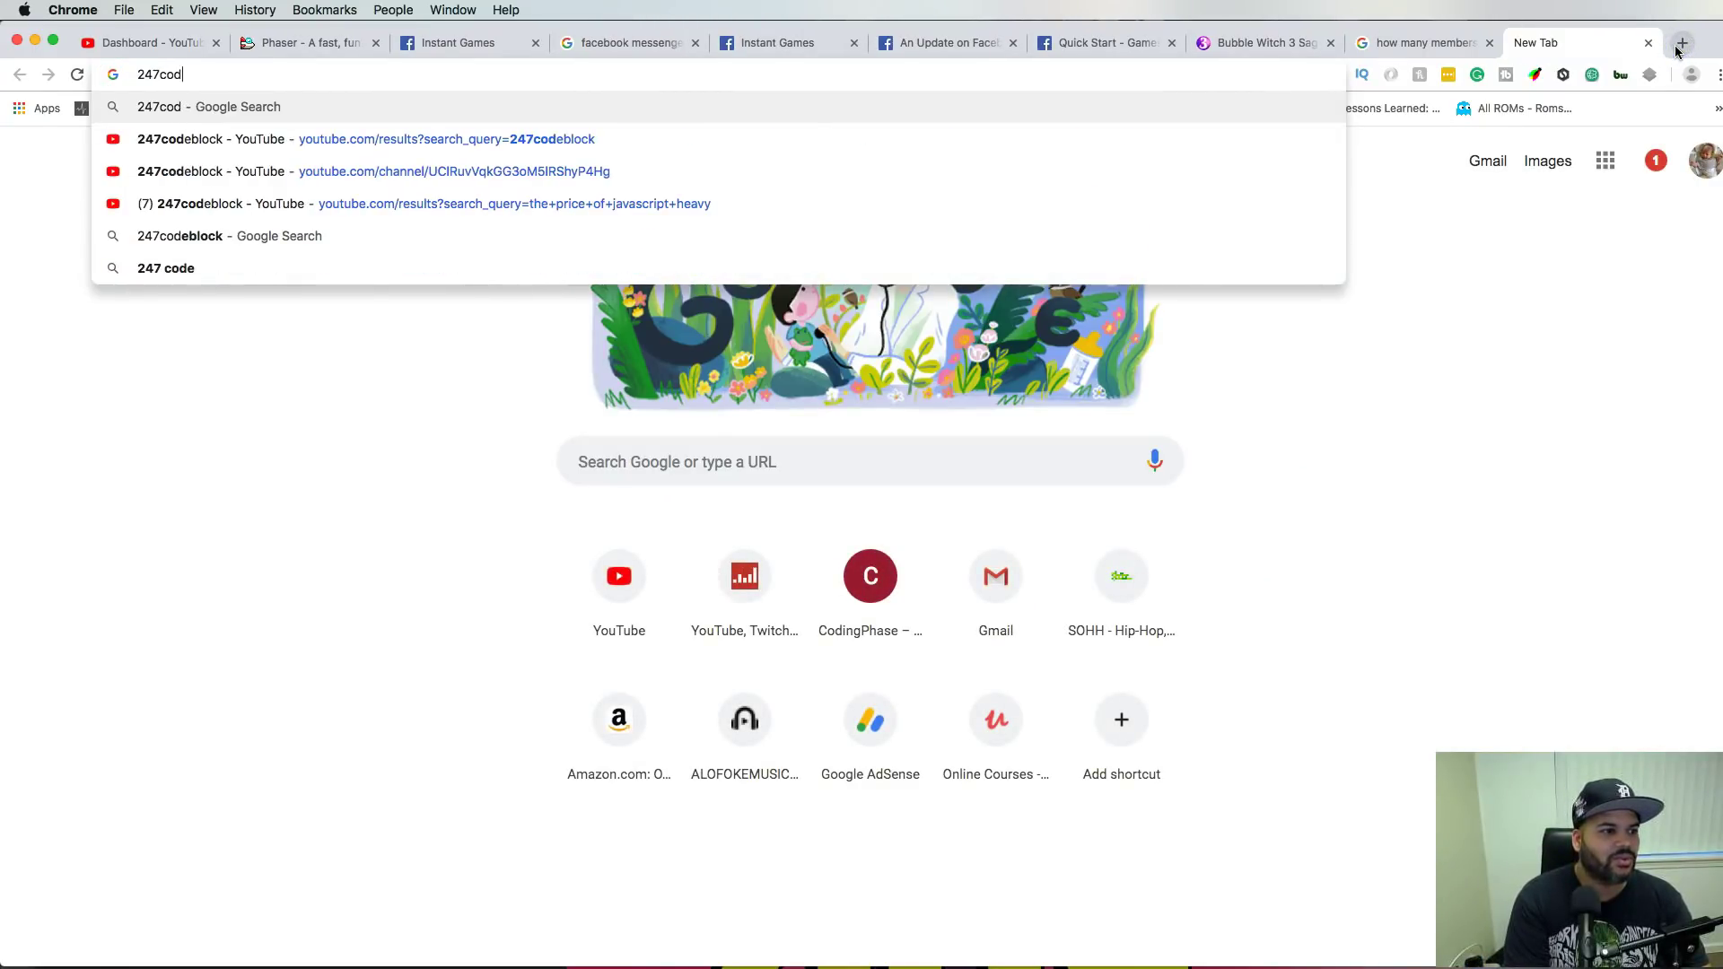
text(eblock)
key(Return)
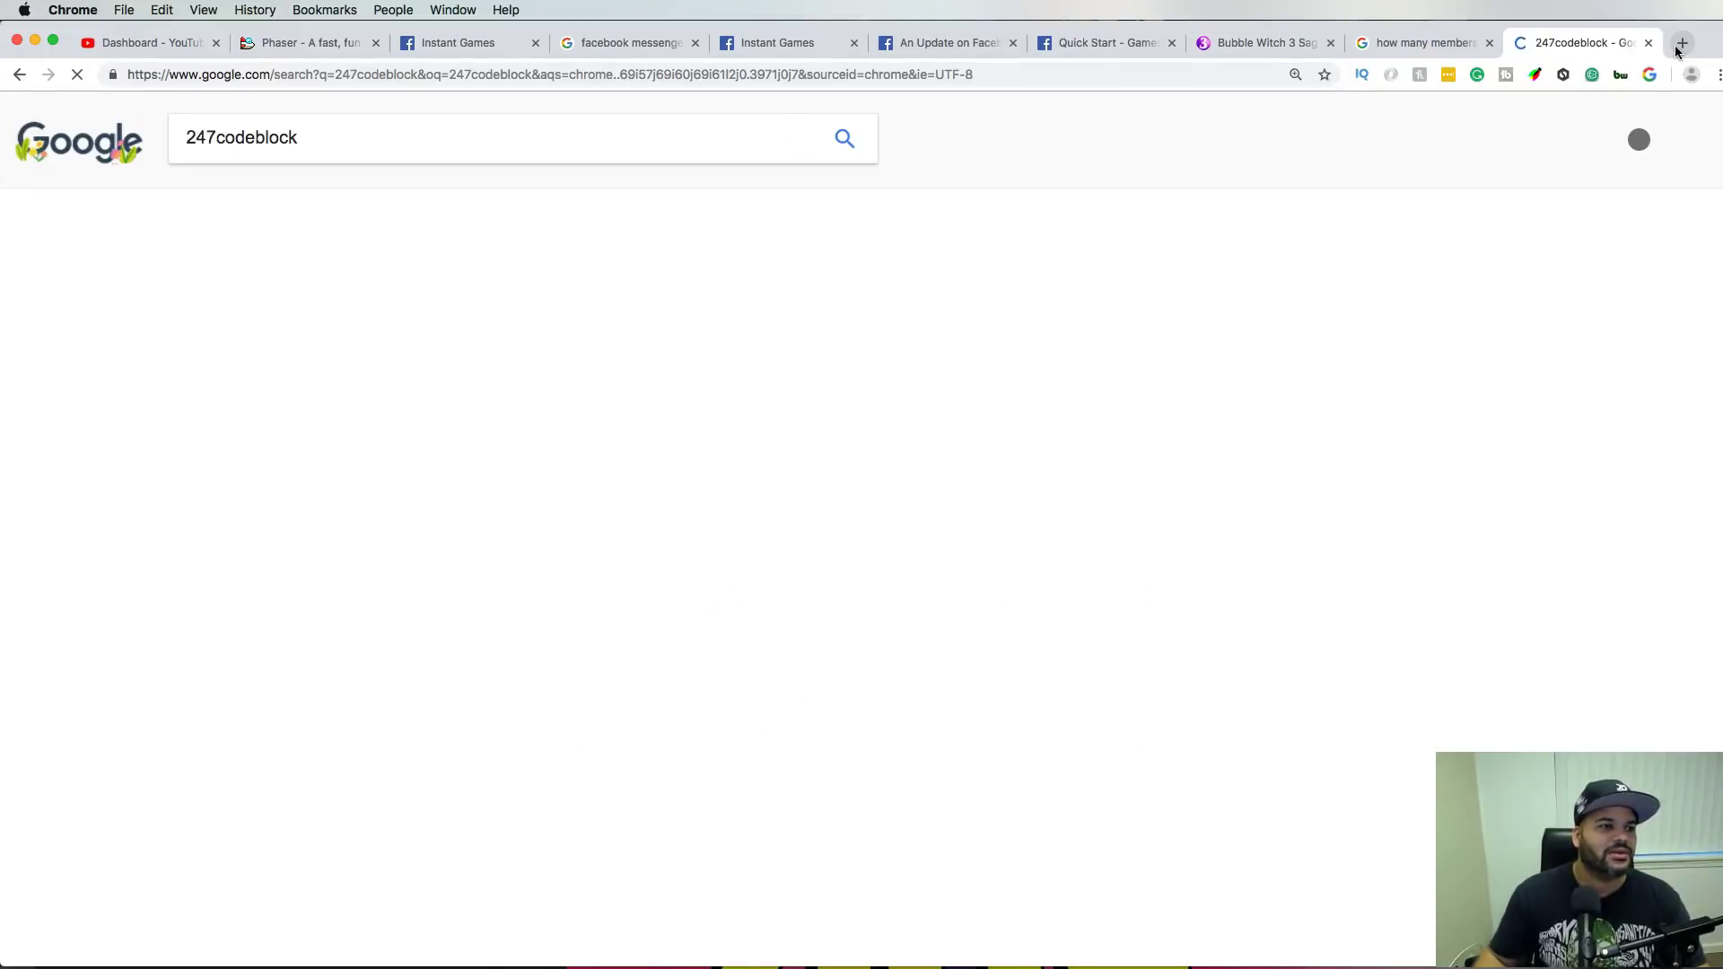
click(390, 309)
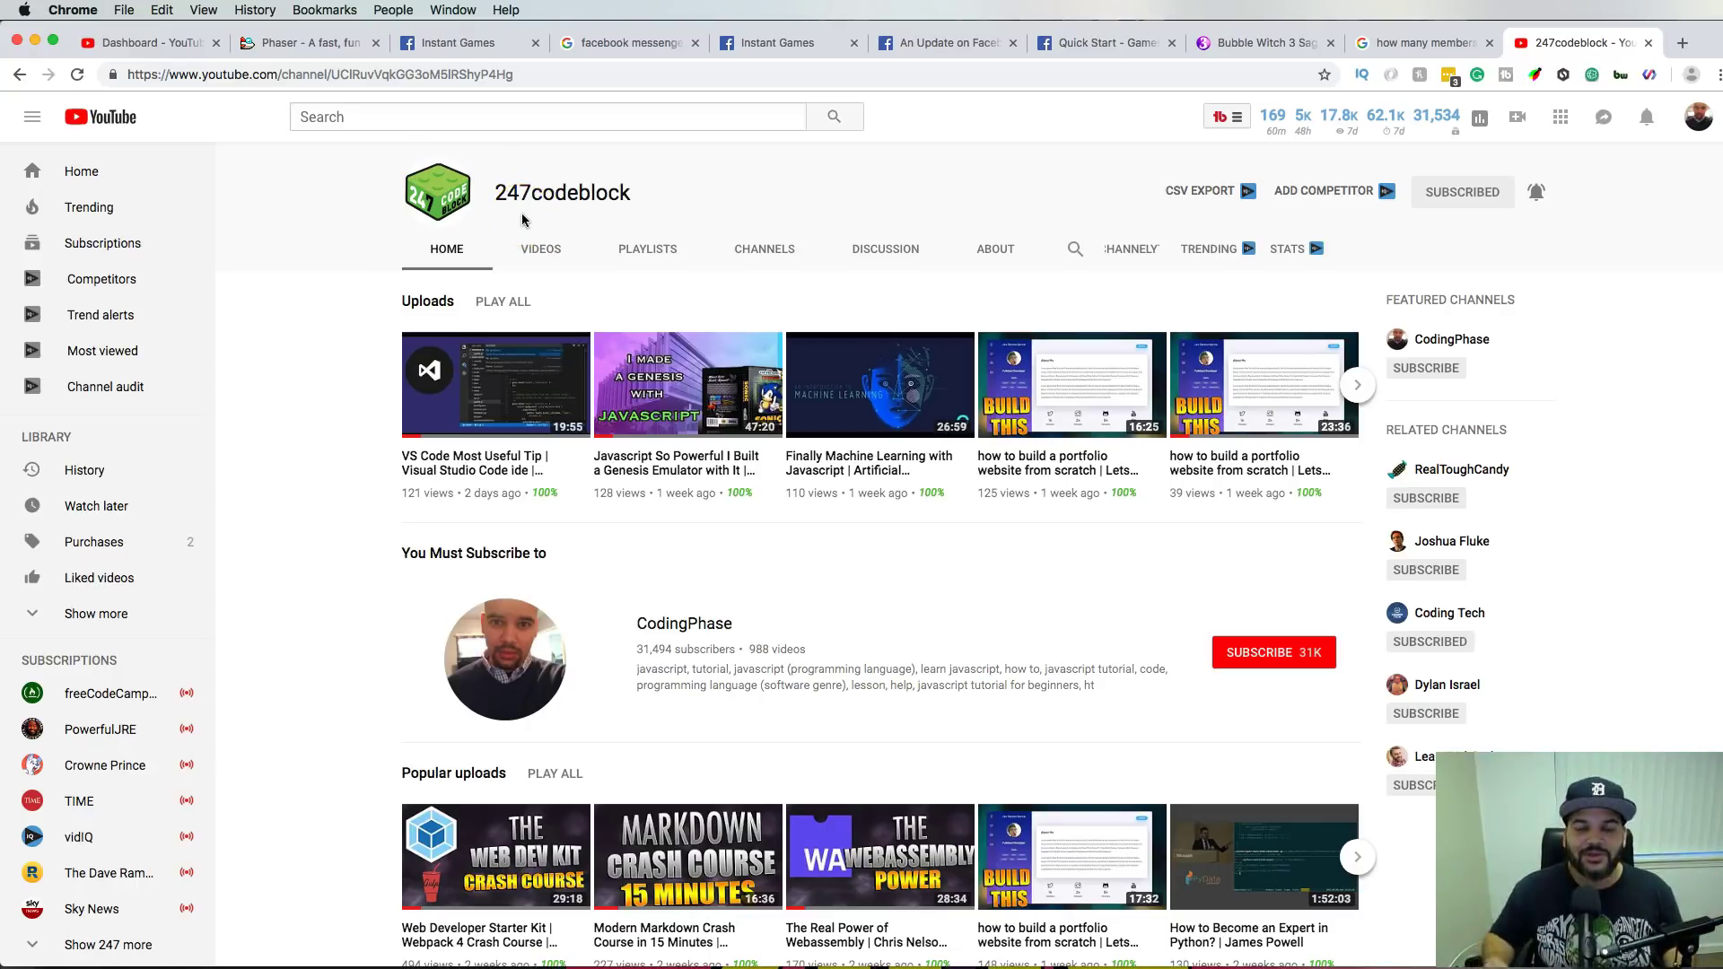
click(526, 259)
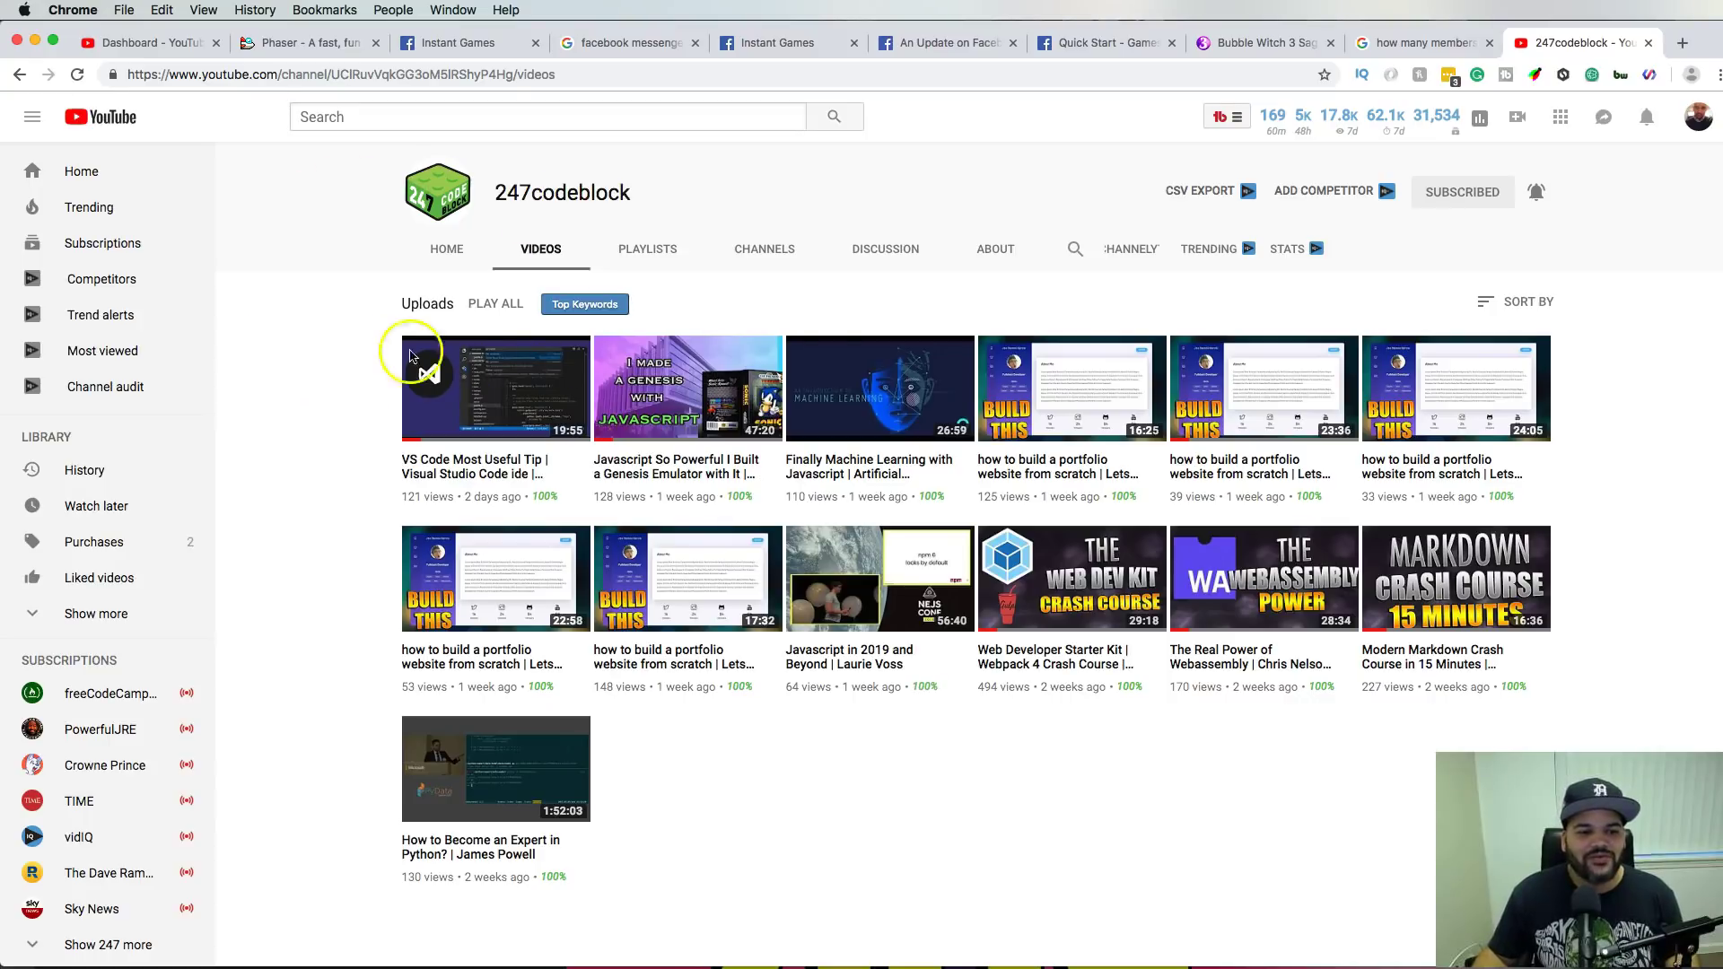
mouse_move(1263, 390)
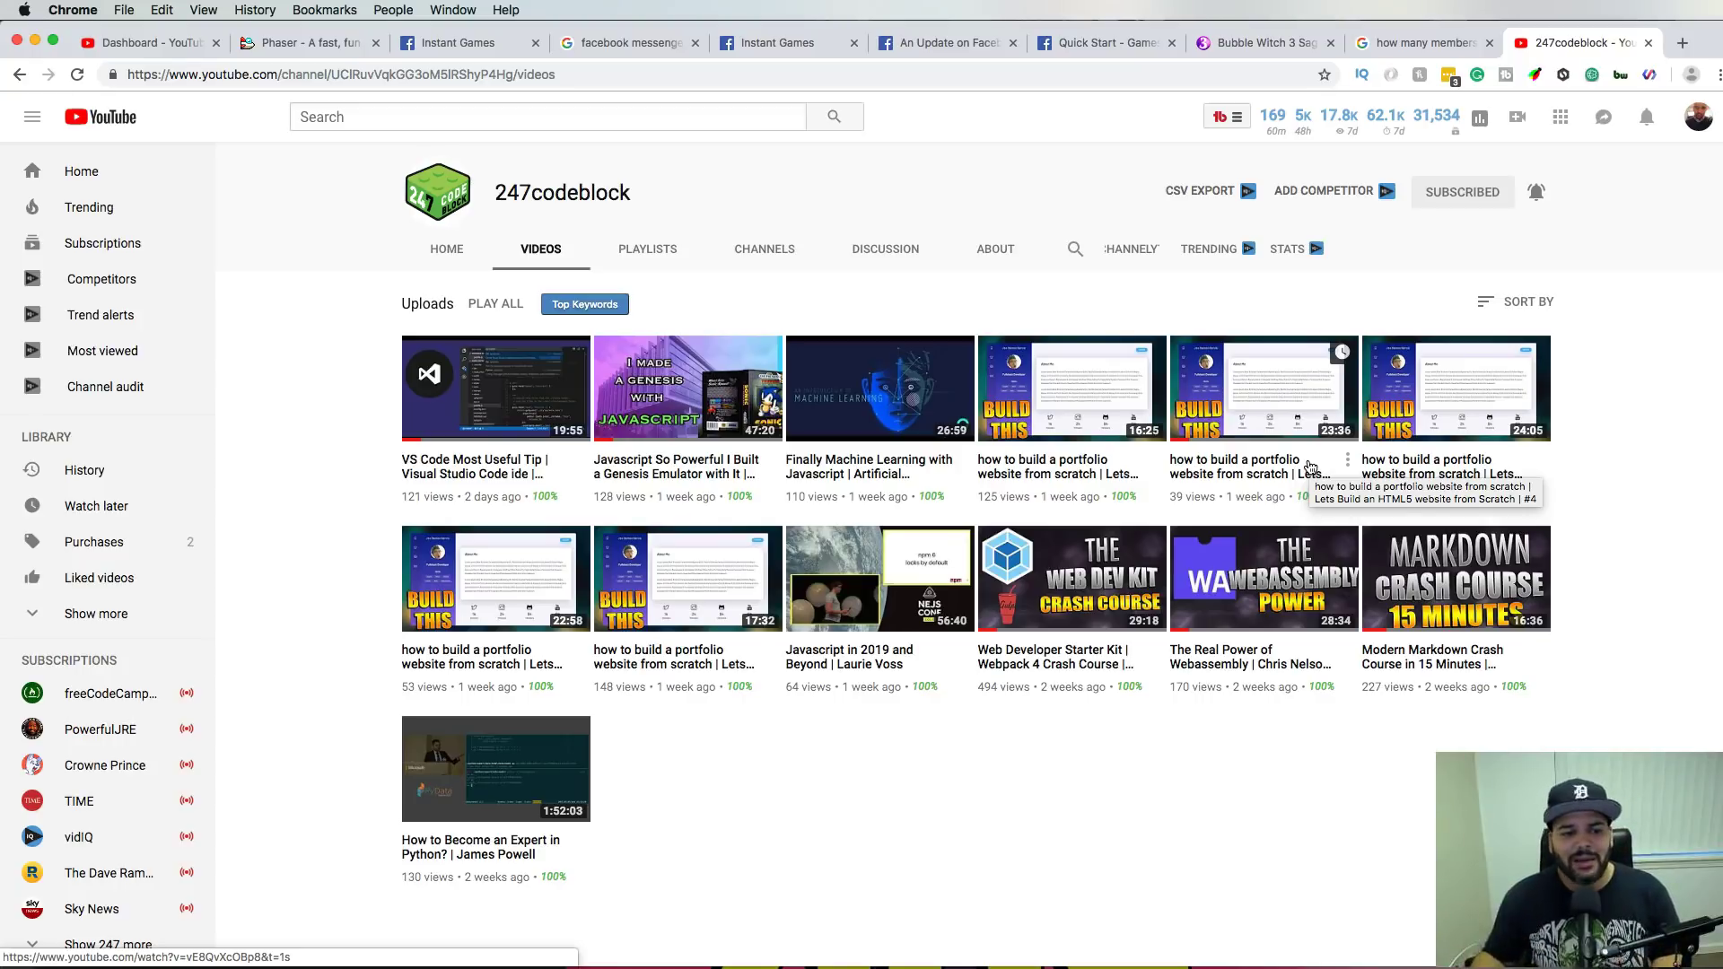
click(1062, 398)
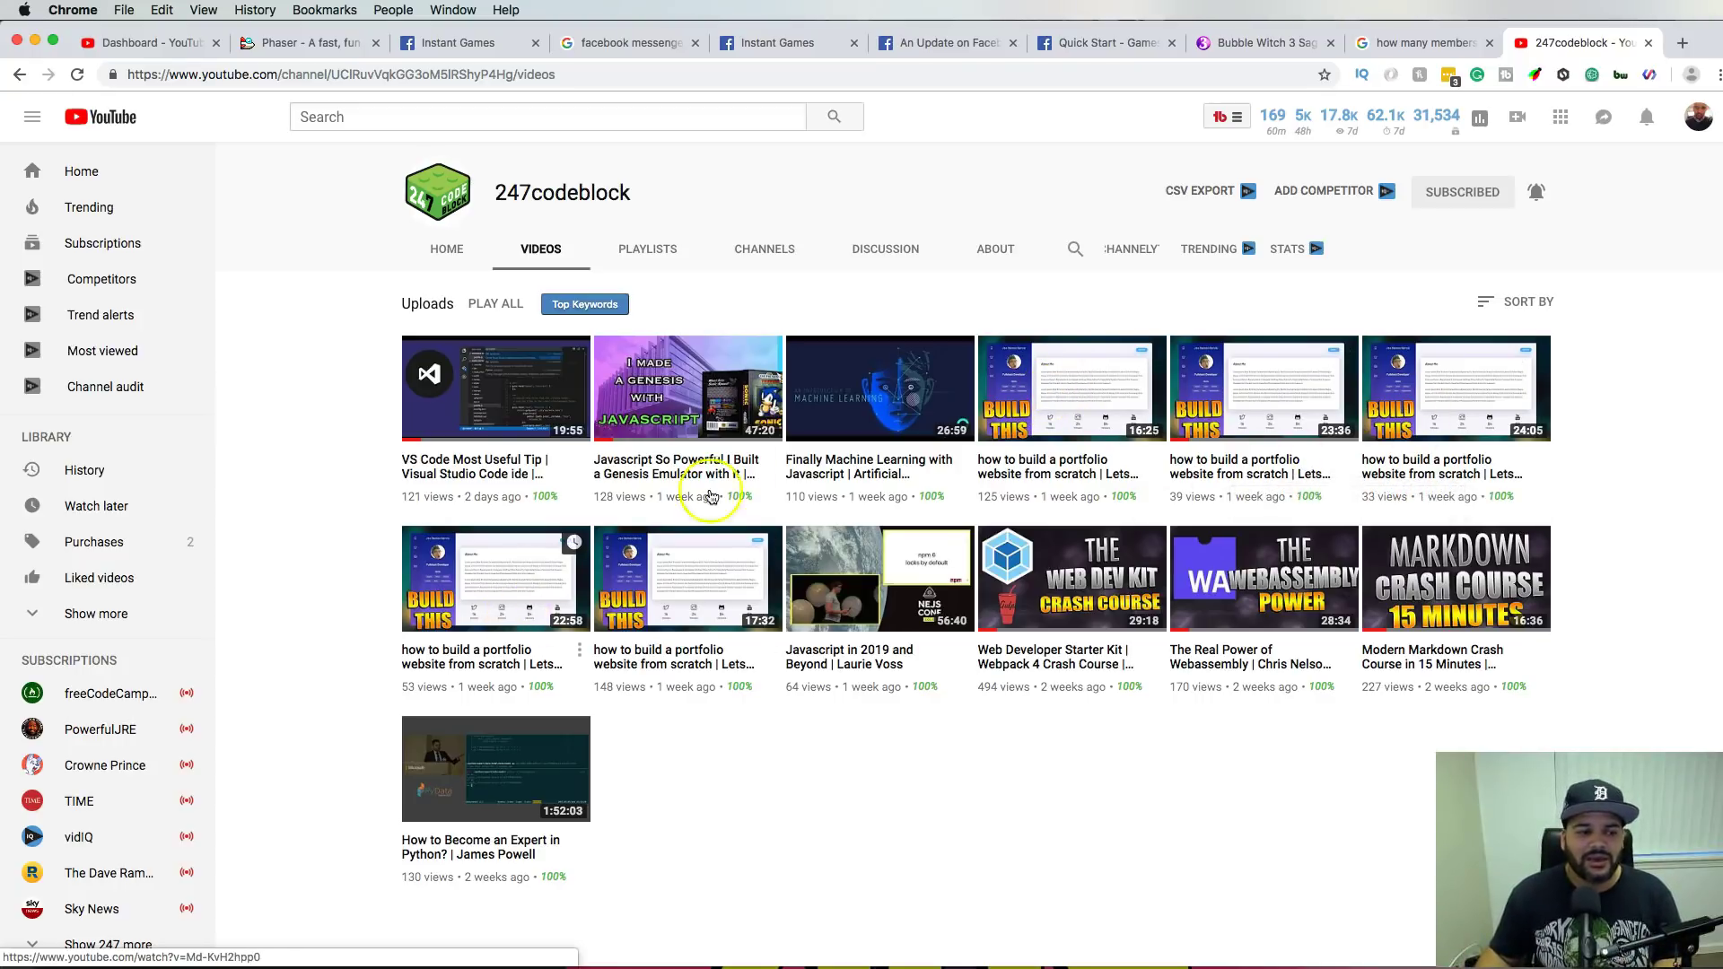
click(458, 250)
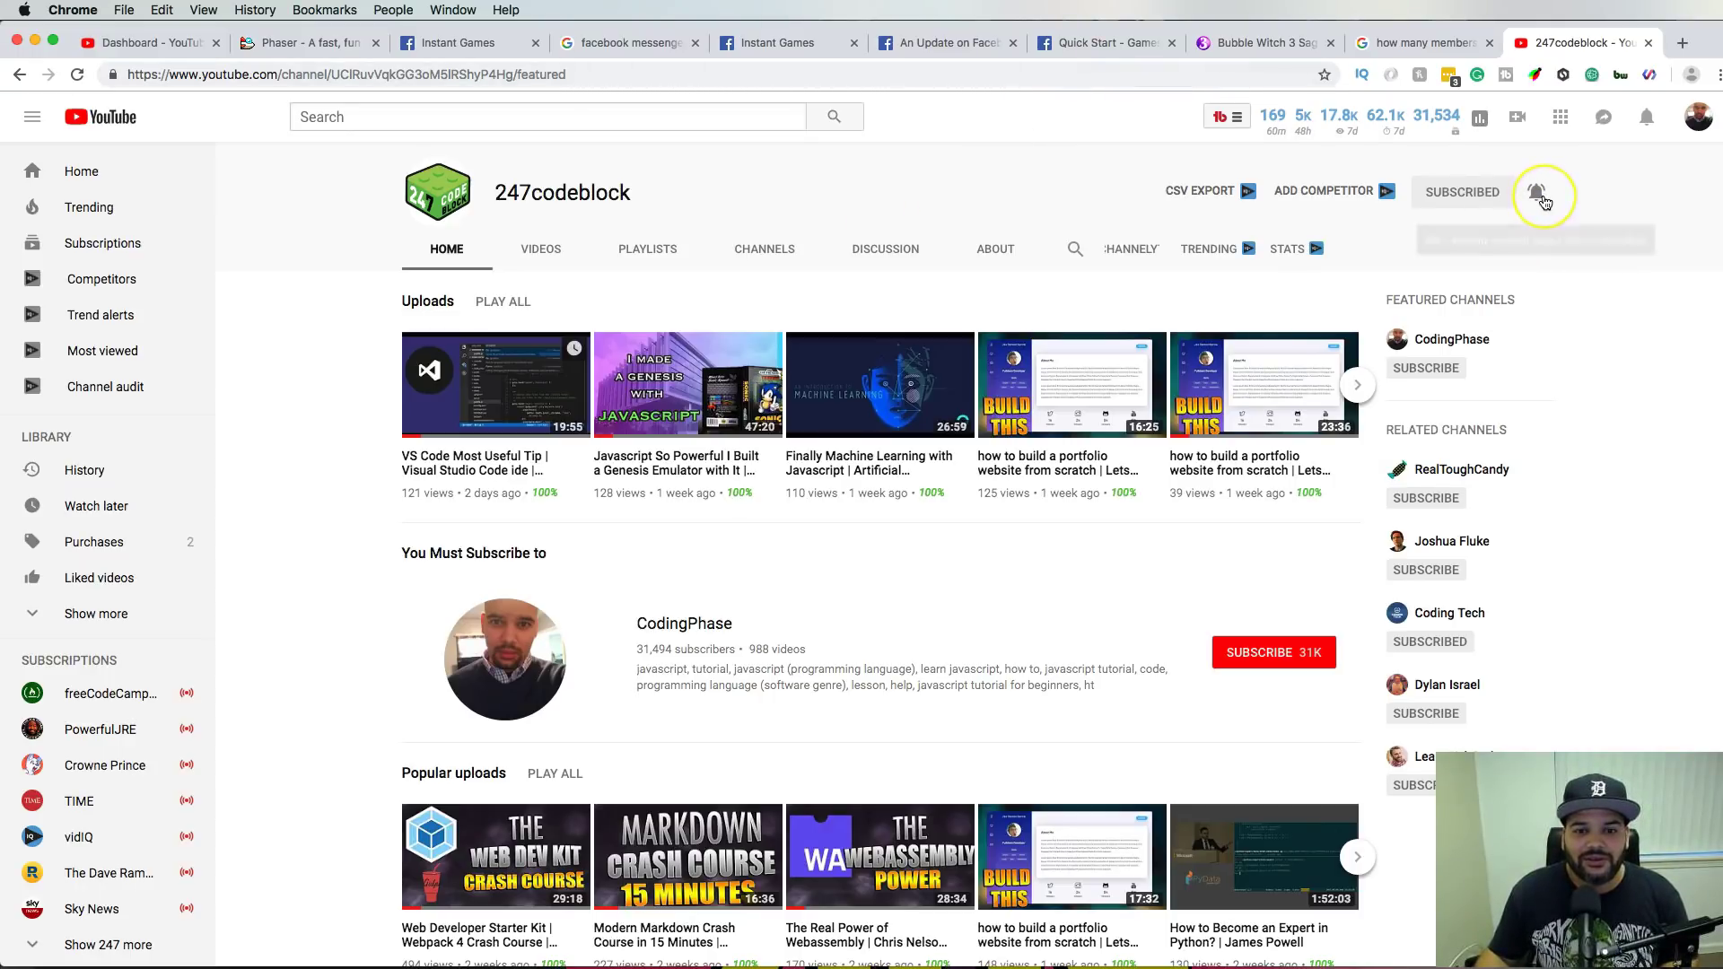
Unsubscribe from 247codeblock, resubscribe, and set channel notifications to occasional
click(1485, 205)
click(896, 561)
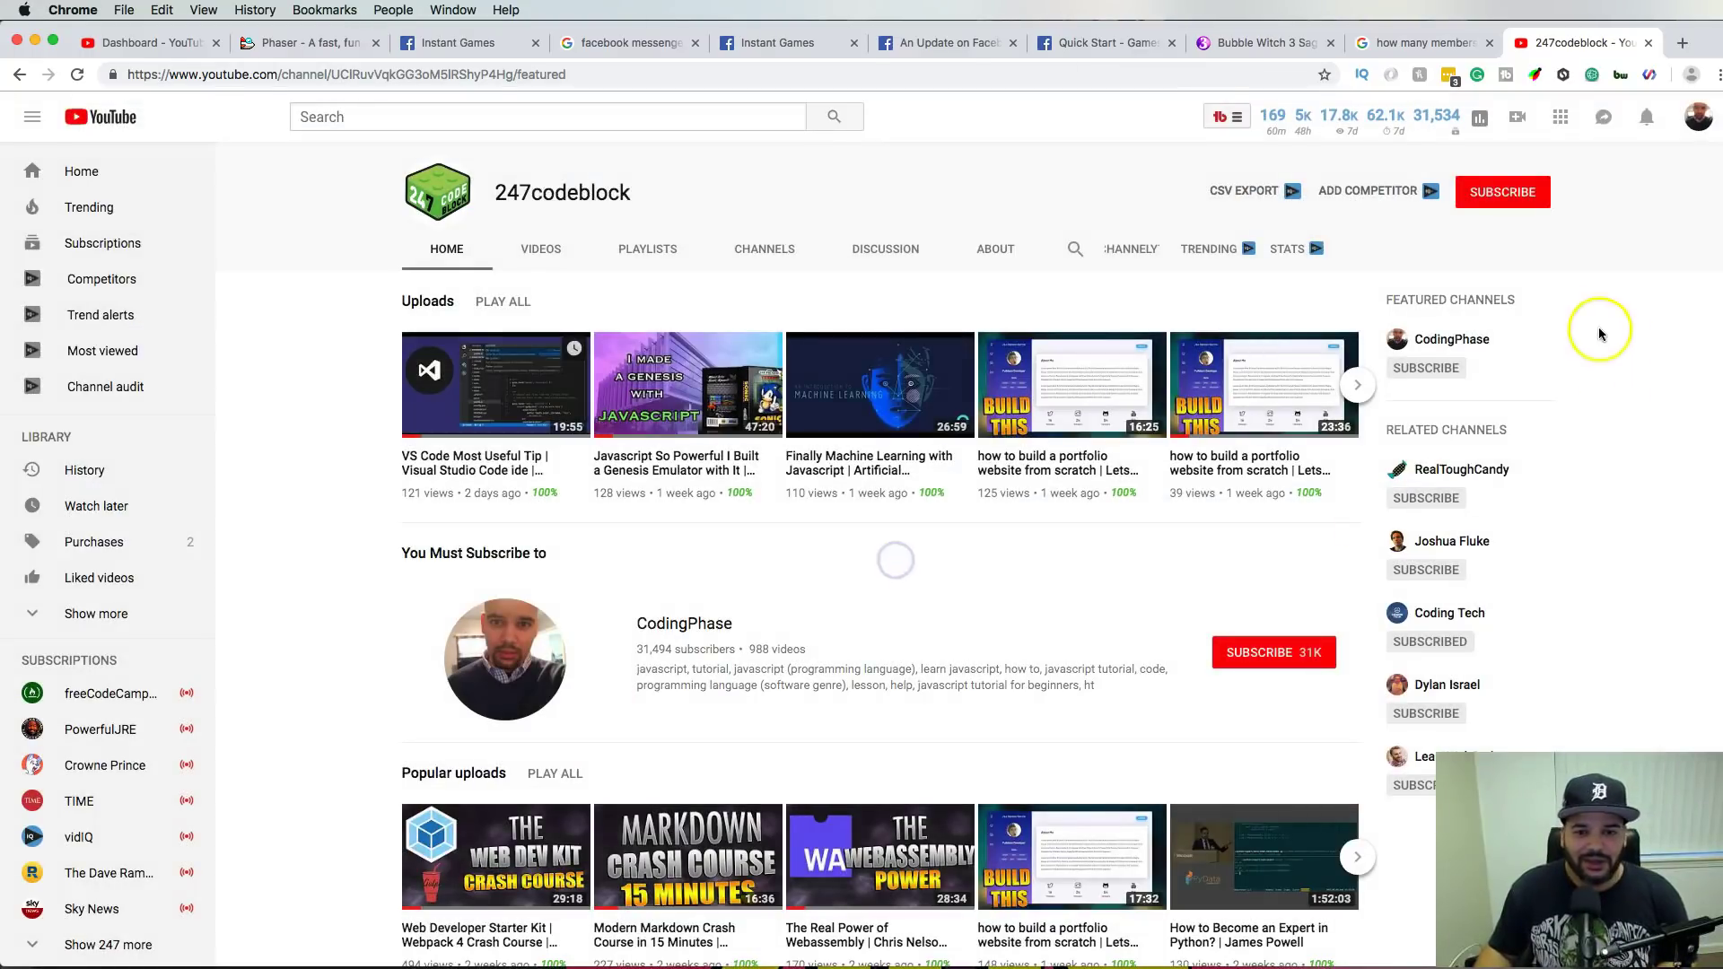
click(1525, 200)
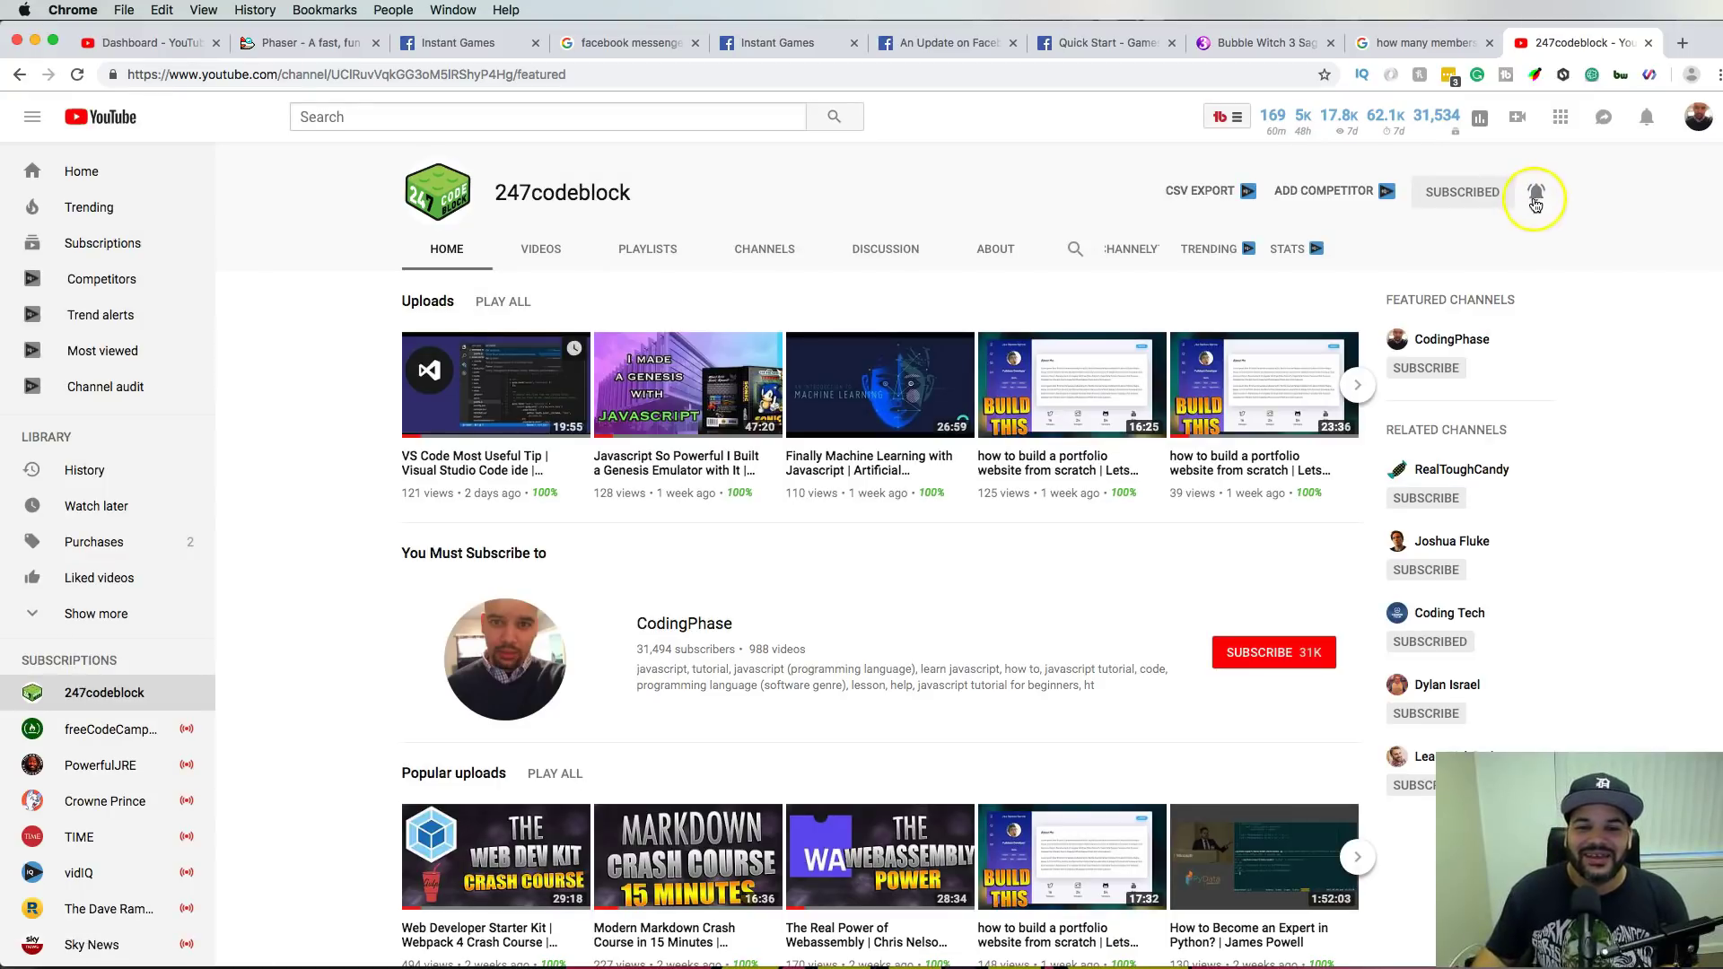
click(1535, 199)
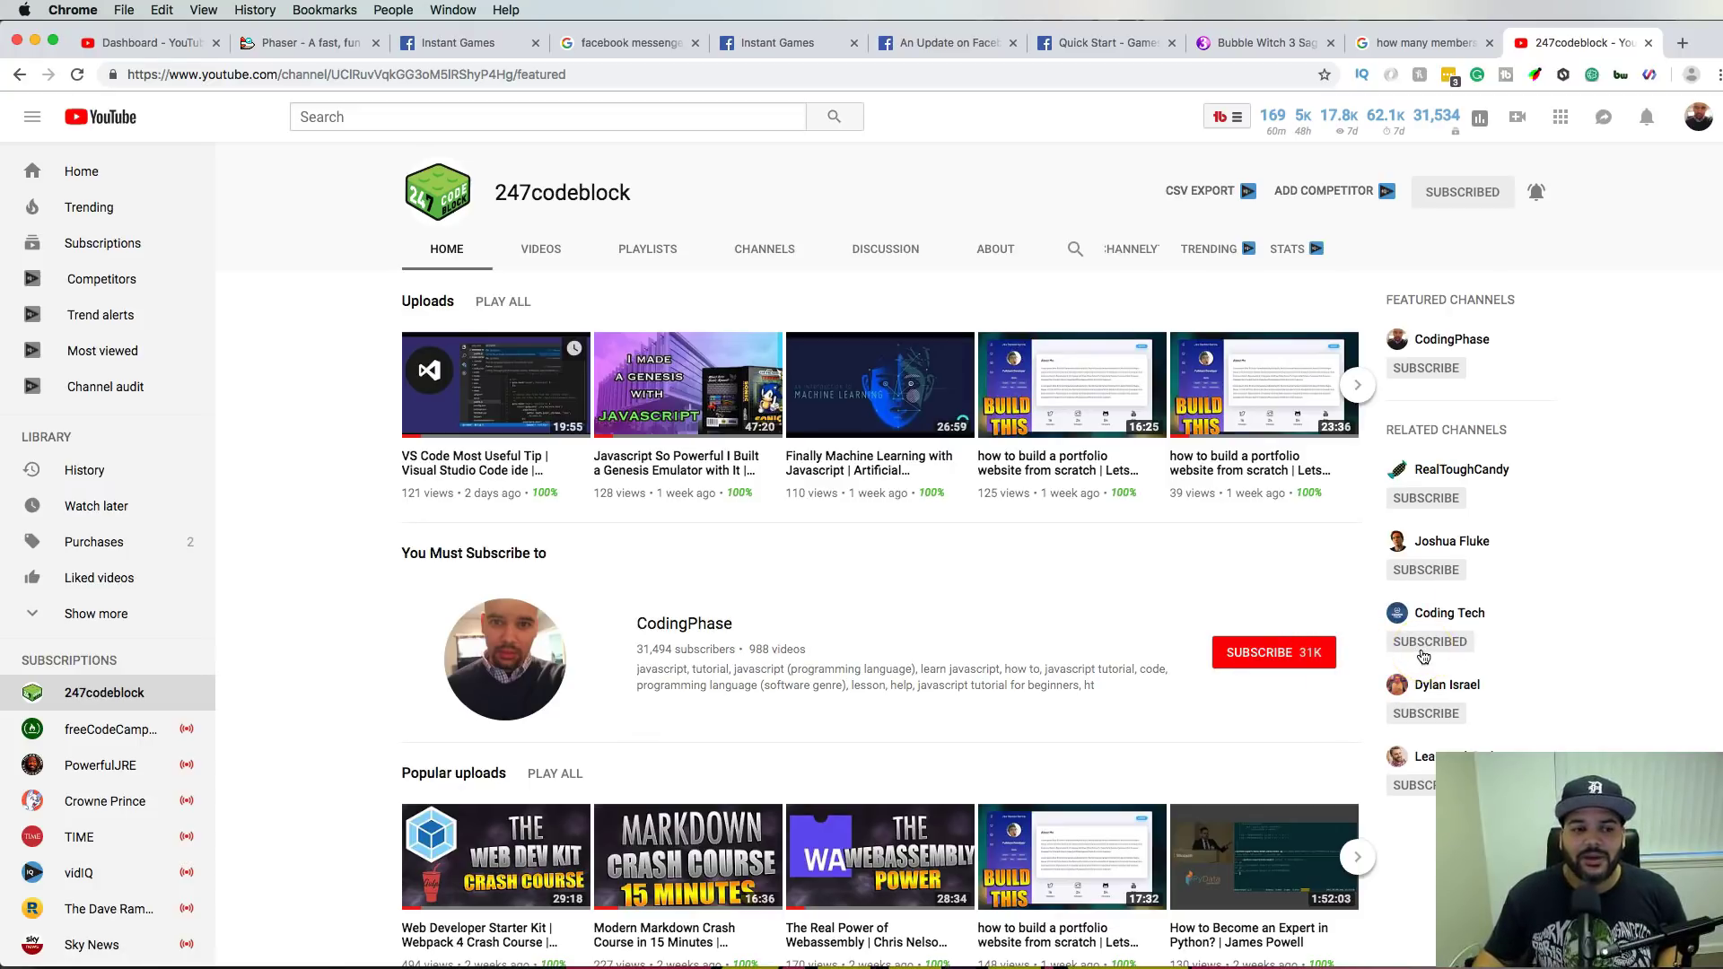
click(1294, 660)
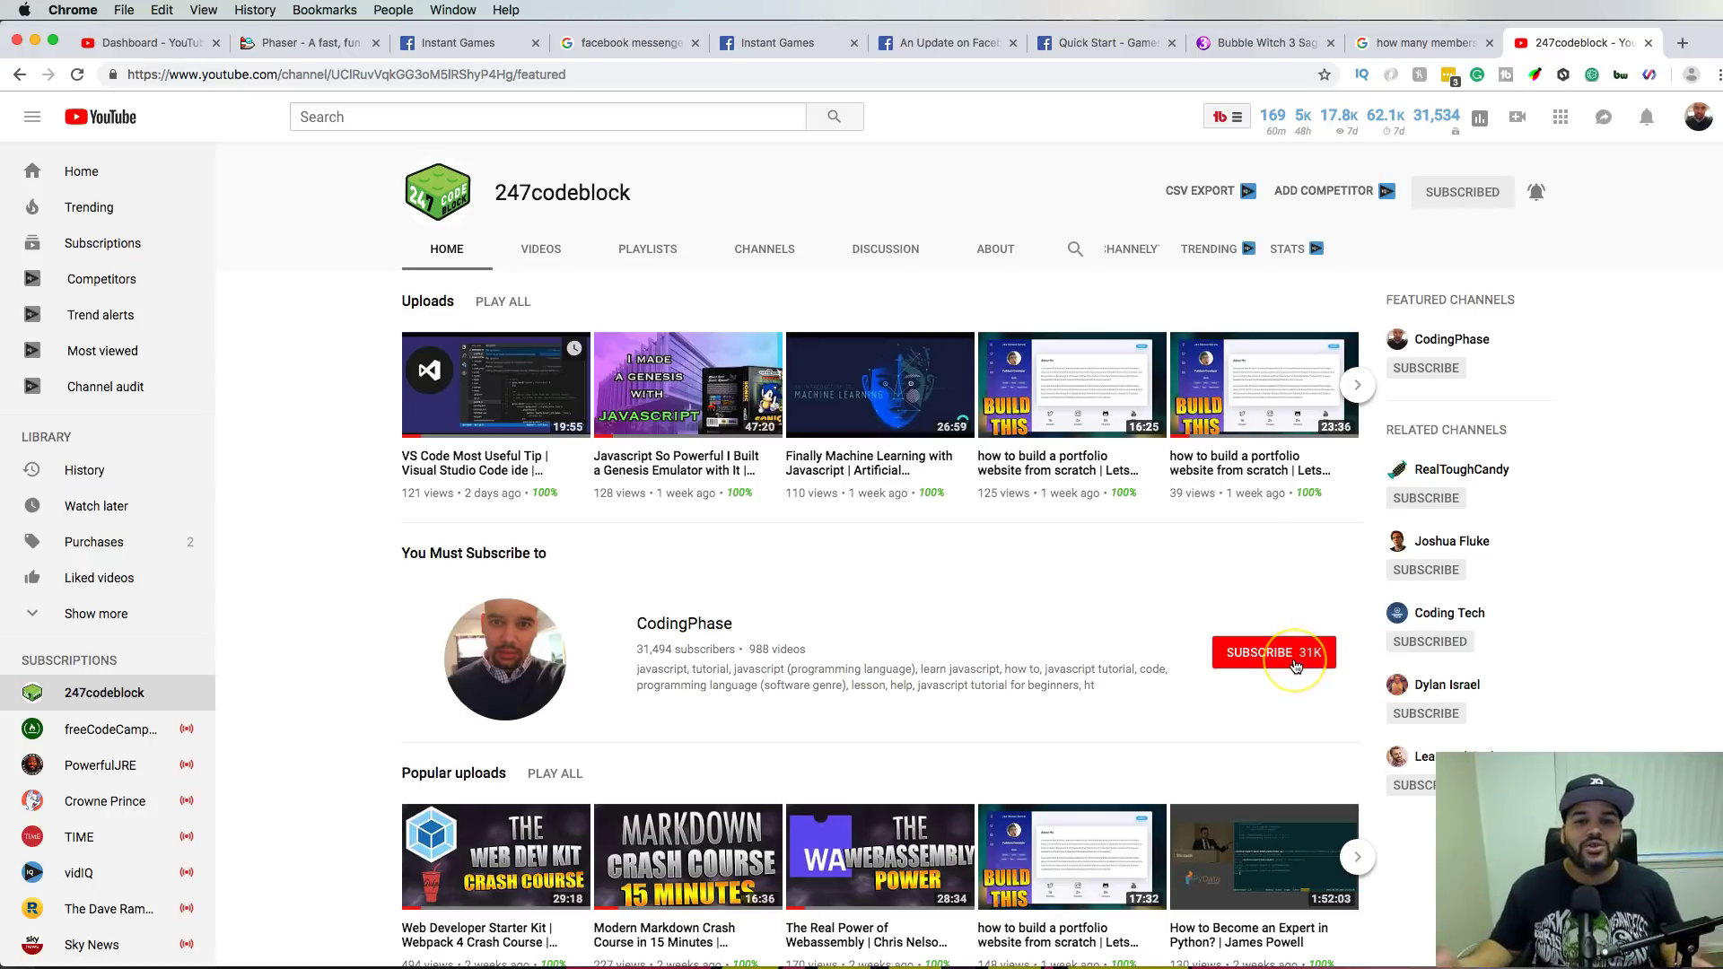